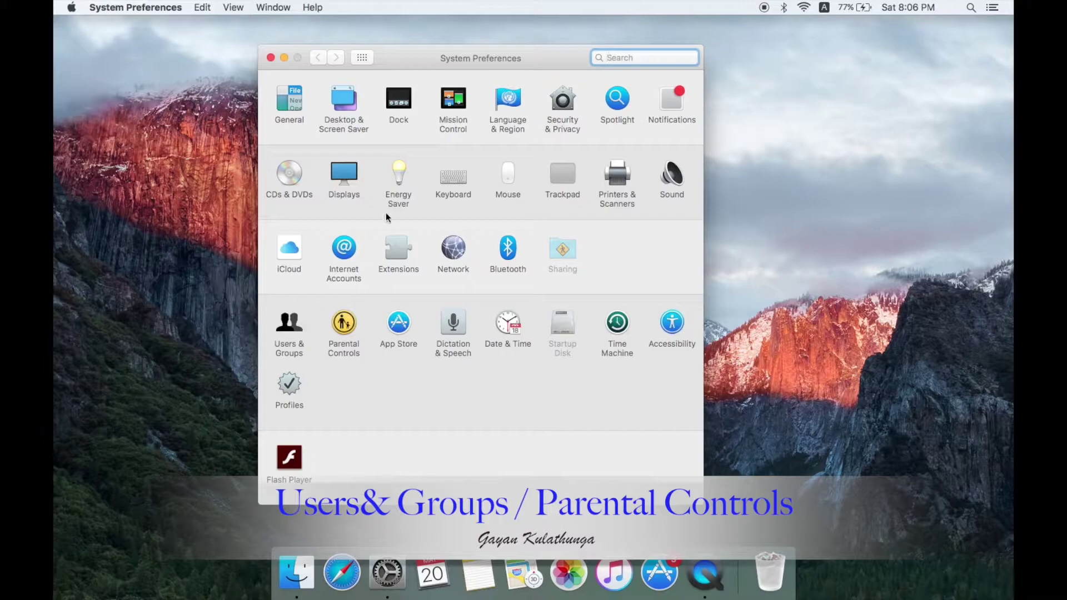
Open Users & Groups, listing the admin account, a managed user and the disabled guest.
drag(418, 55, 451, 42)
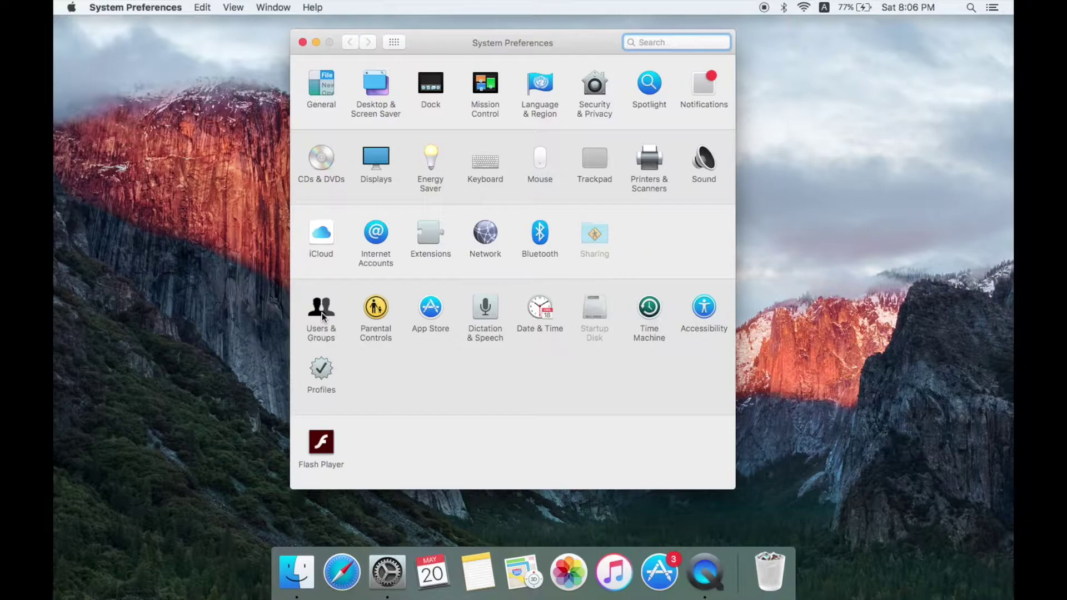
click(321, 314)
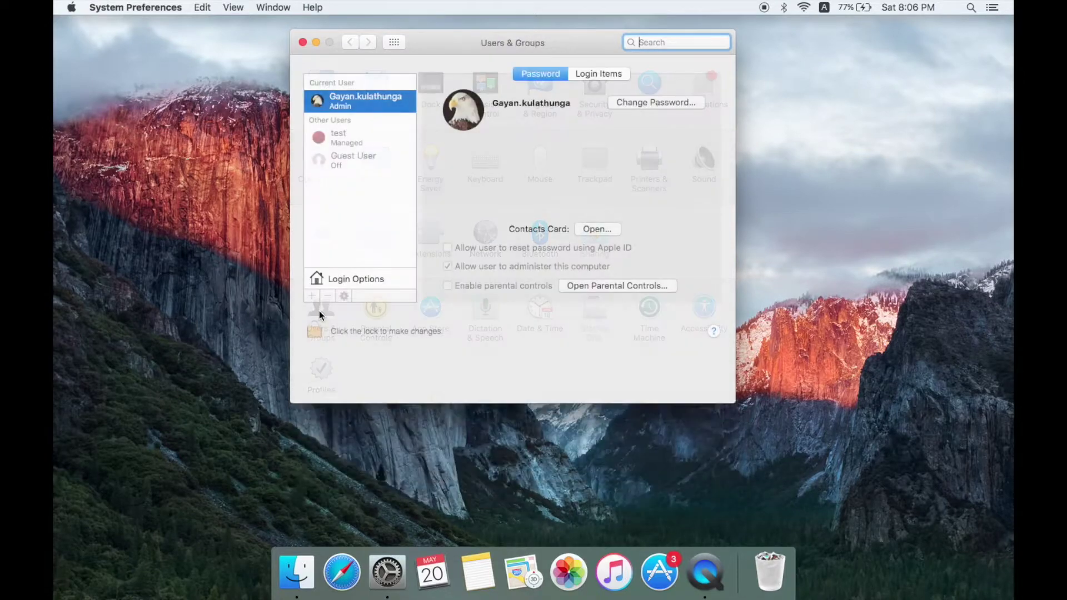
drag(442, 41, 431, 55)
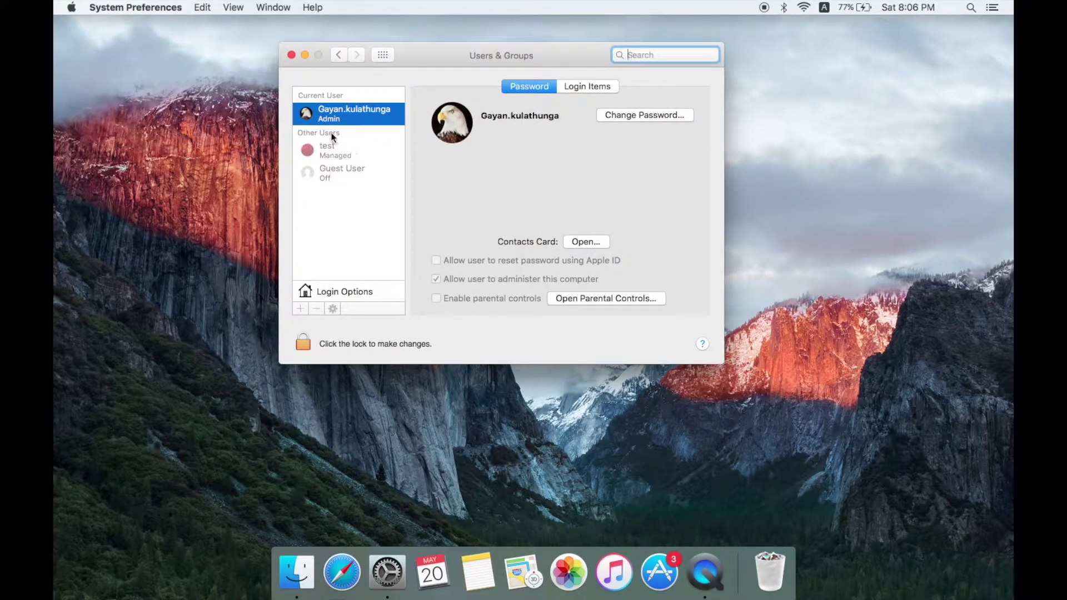
drag(341, 108, 326, 178)
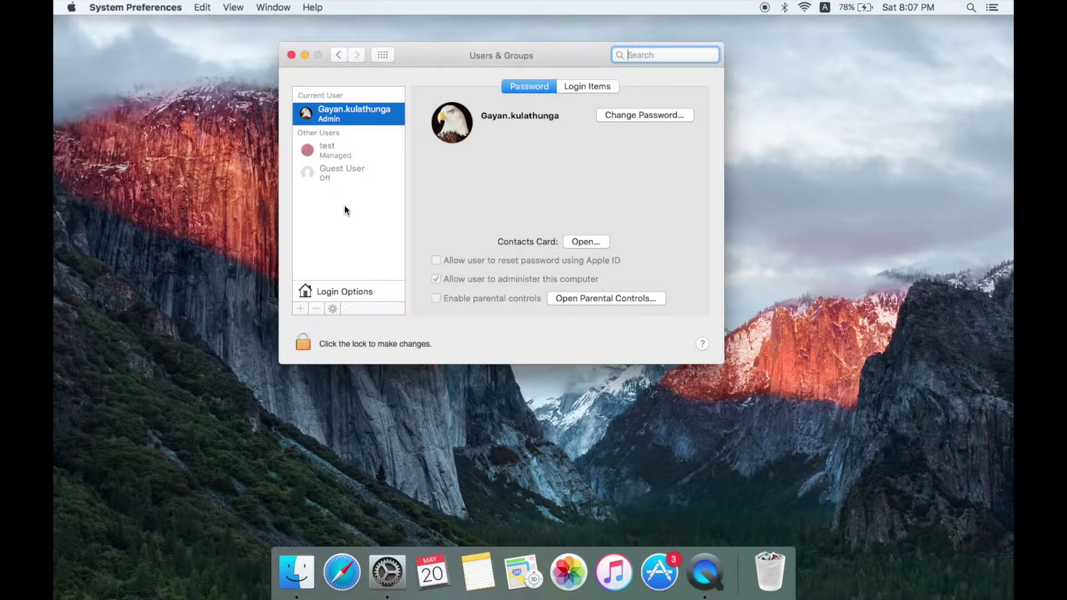
mouse_move(429, 54)
mouse_down()
mouse_move(411, 64)
mouse_move(410, 52)
mouse_up()
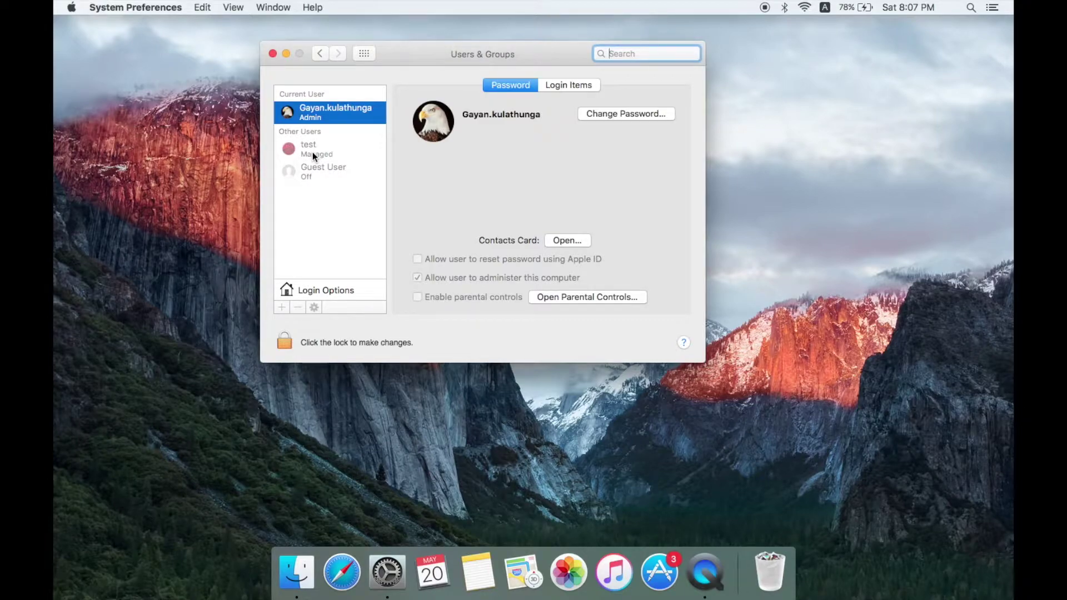
drag(405, 51, 425, 82)
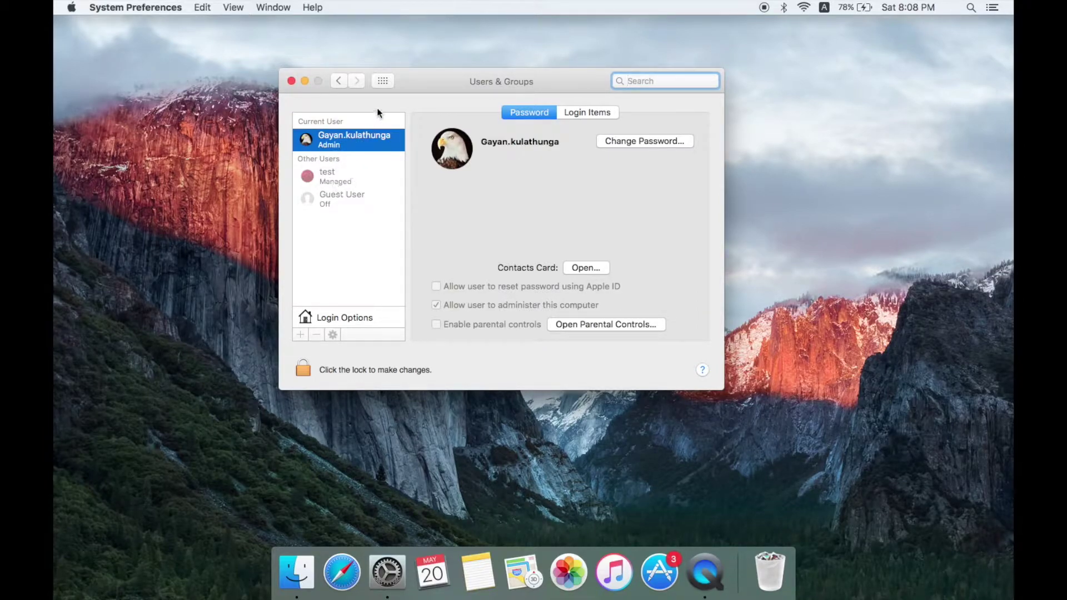
drag(429, 88, 403, 85)
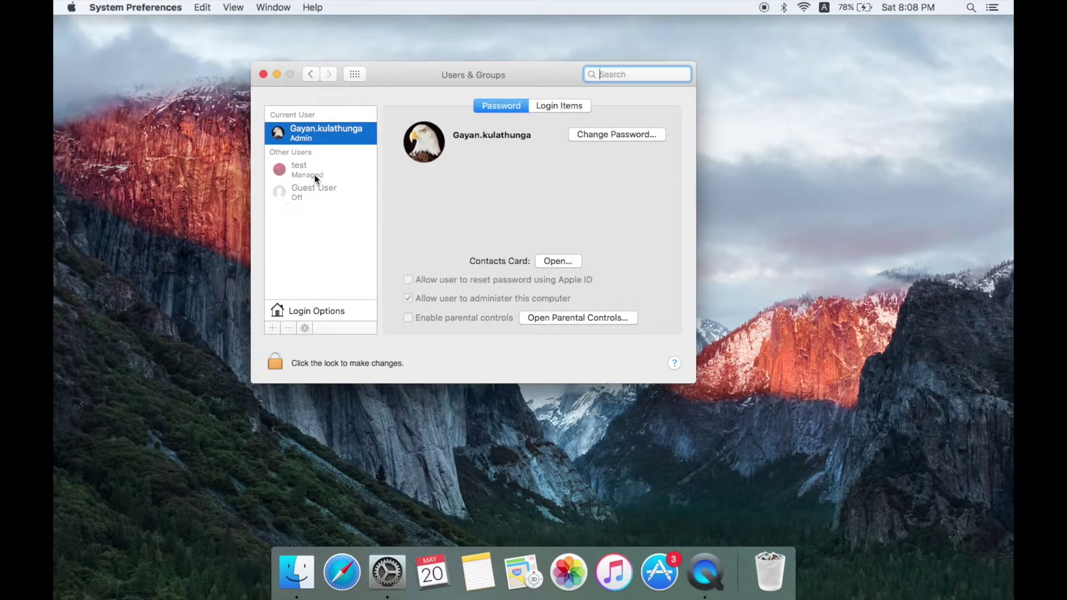
drag(407, 81, 428, 74)
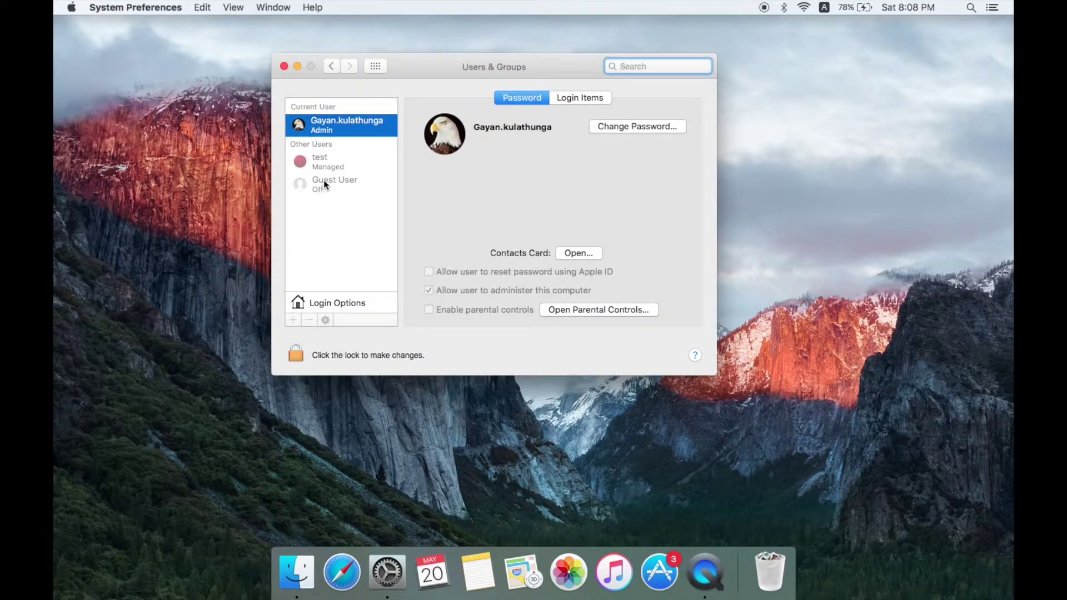
Unlock Users & Groups by entering the administrator password at the lock prompt.
click(309, 355)
click(295, 355)
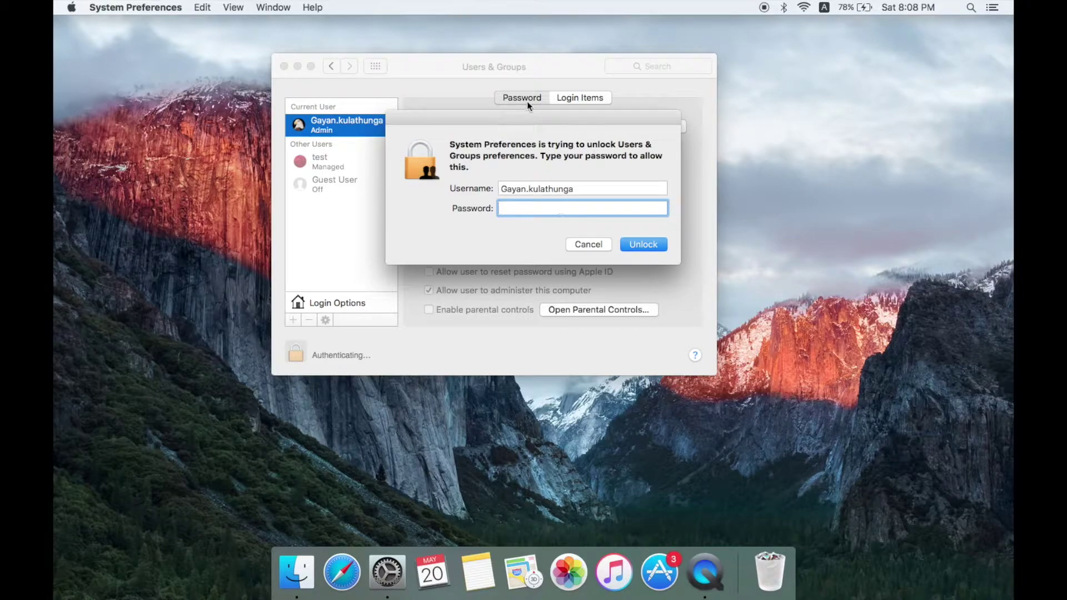
drag(514, 117, 547, 115)
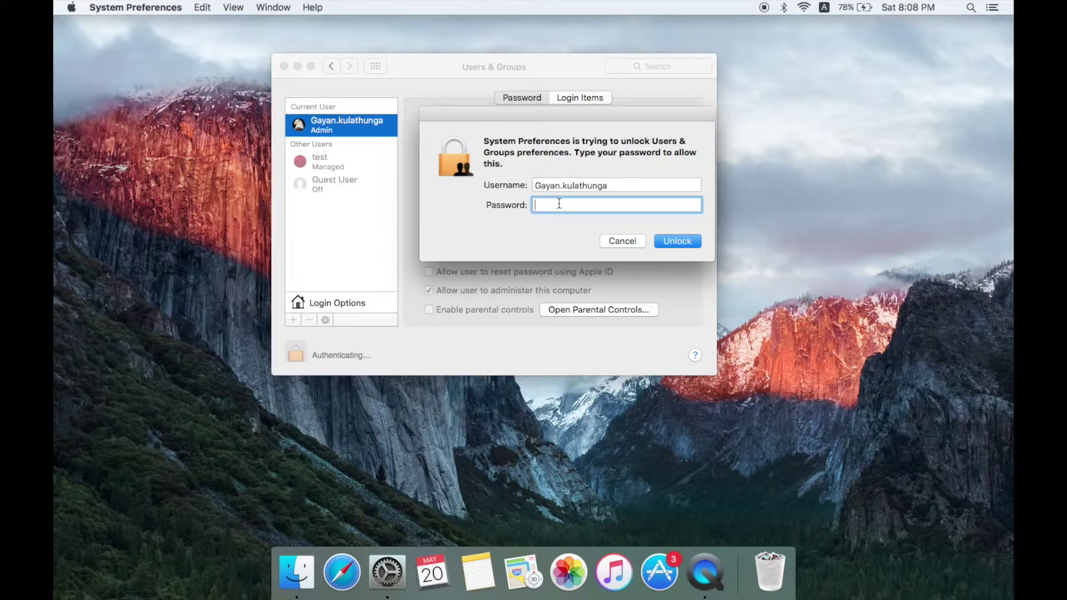
text(••••••••••)
key(Return)
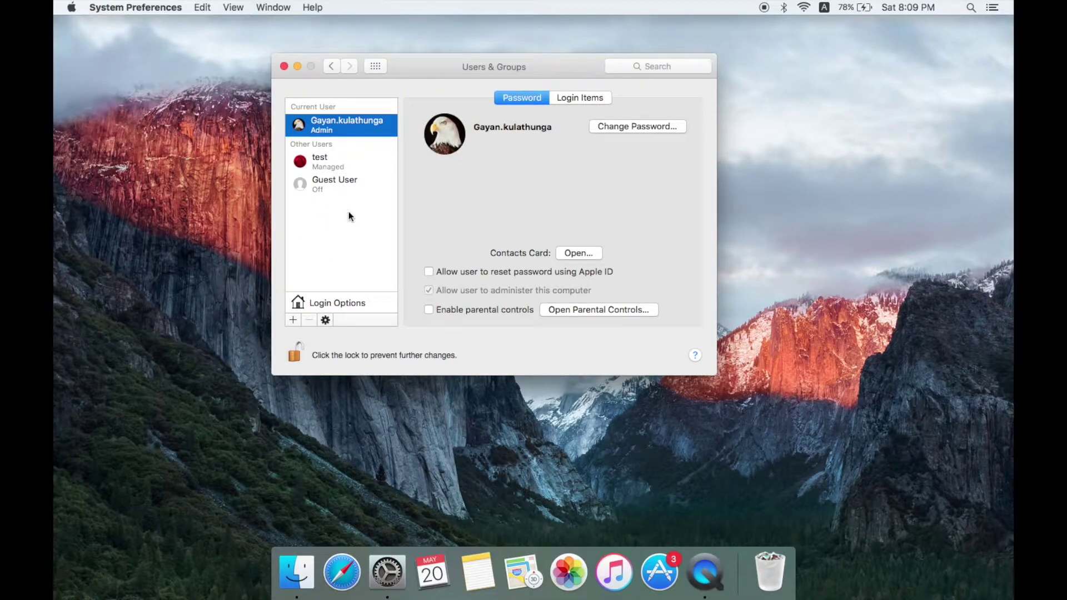
Select the 'test' user to show its parental controls and admin-rights settings.
drag(436, 69, 426, 73)
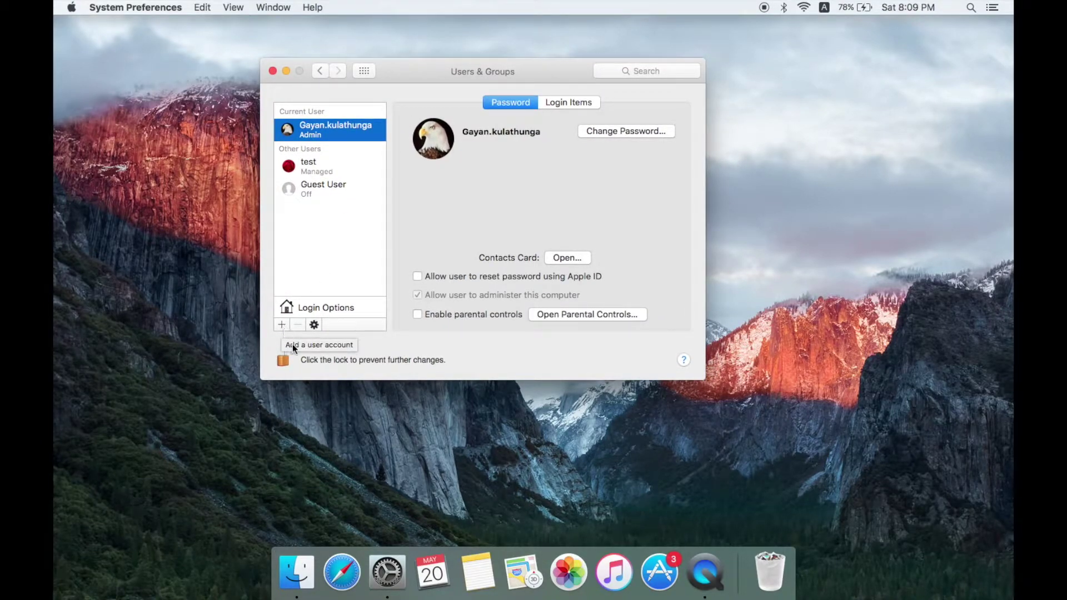
click(282, 325)
click(312, 167)
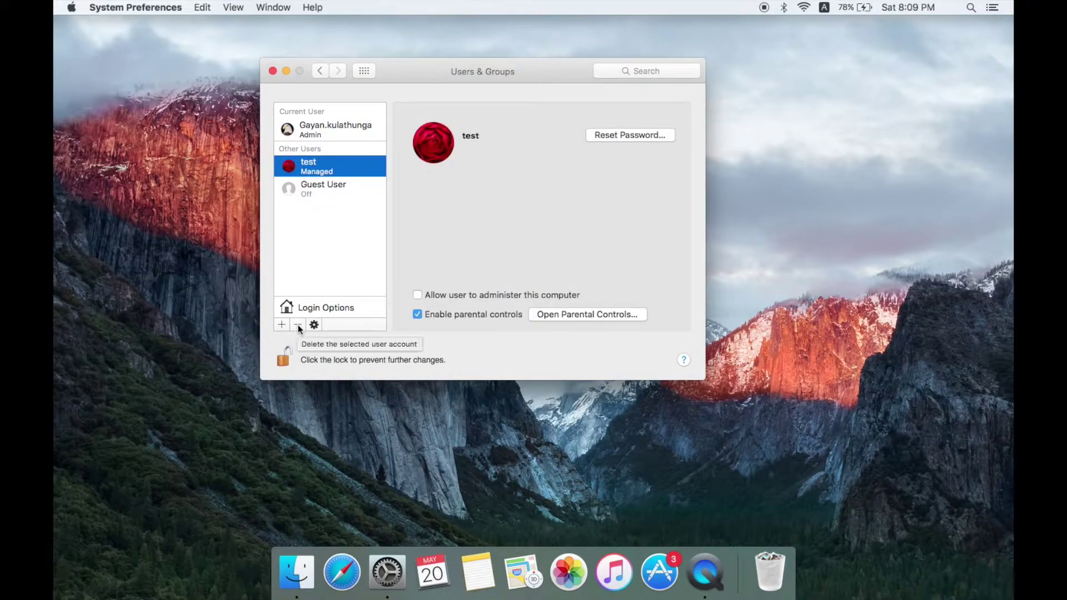
click(298, 324)
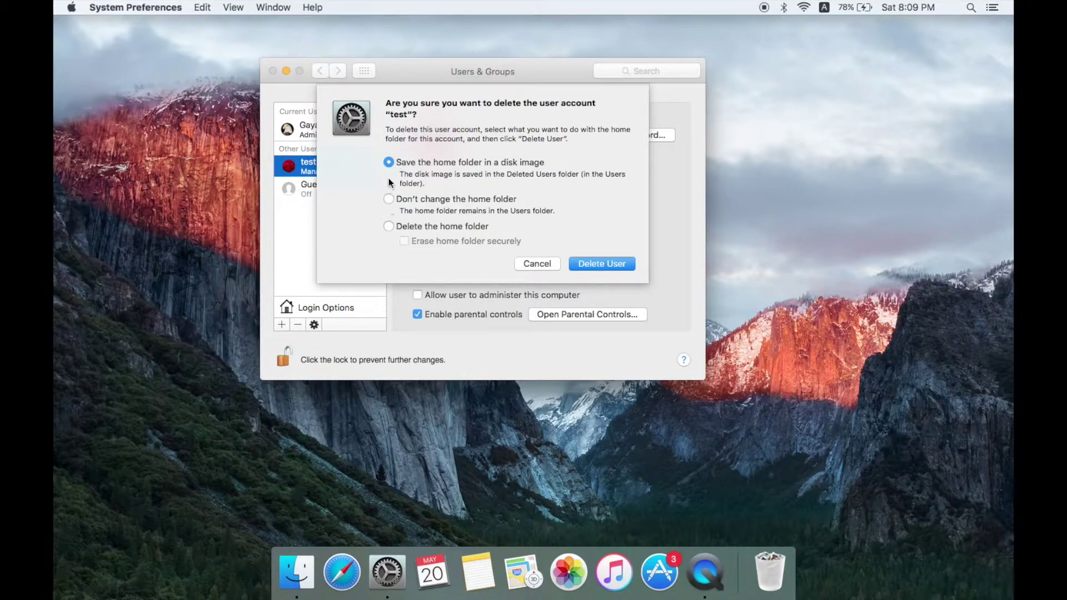
click(388, 227)
click(536, 264)
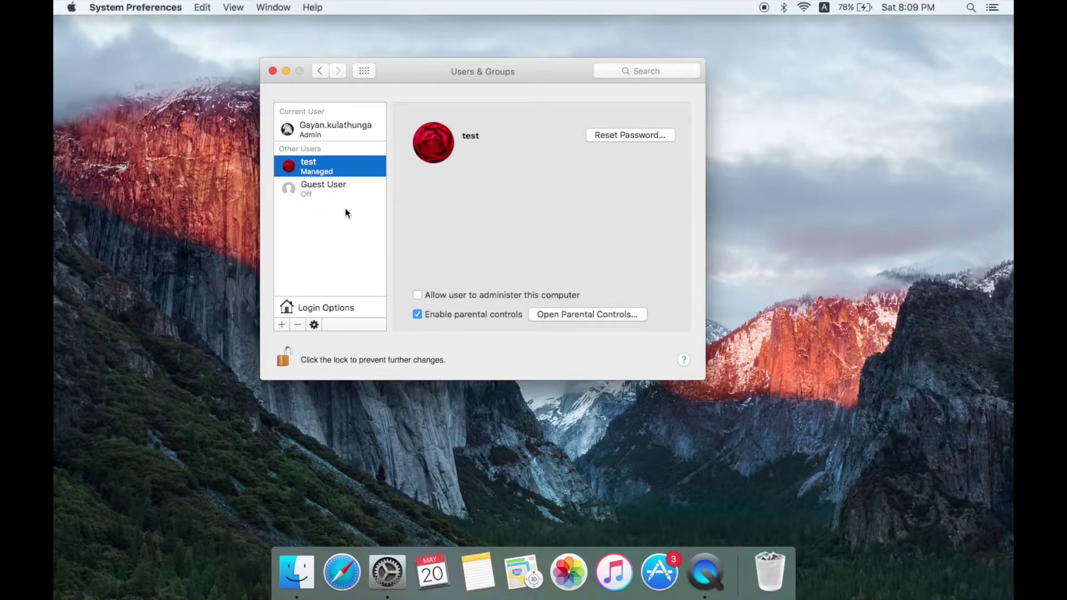
Open the New Account form and expand its account type menu, currently Standard.
click(282, 325)
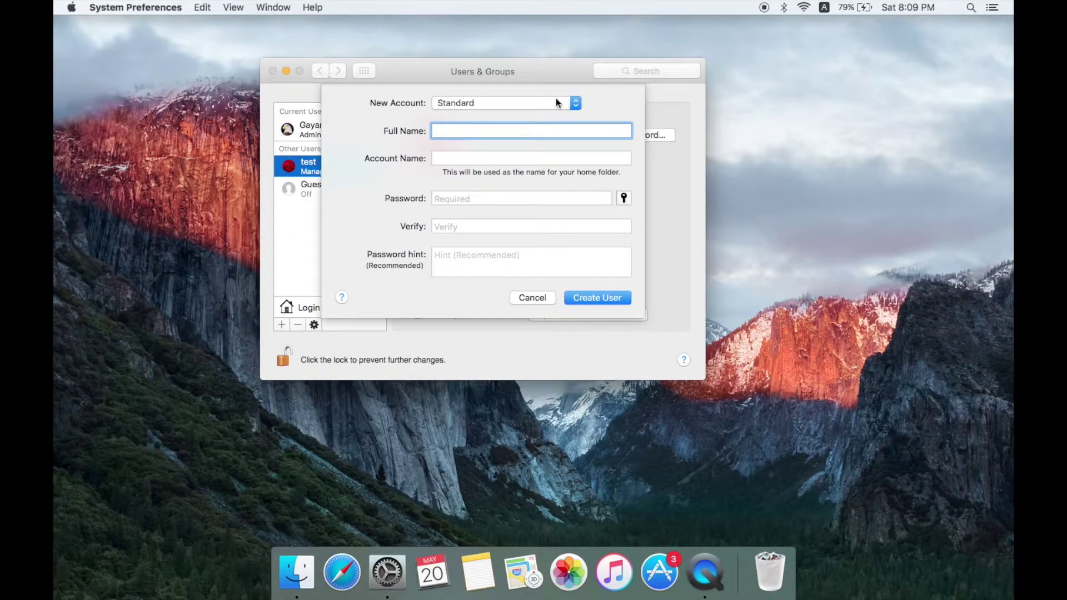
drag(554, 72, 574, 81)
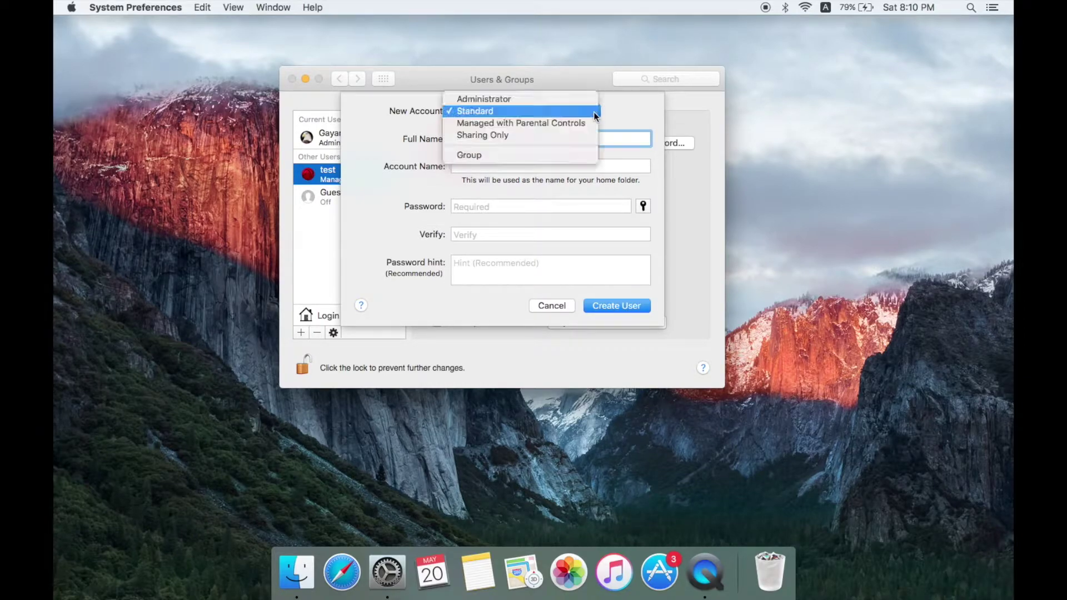
click(593, 111)
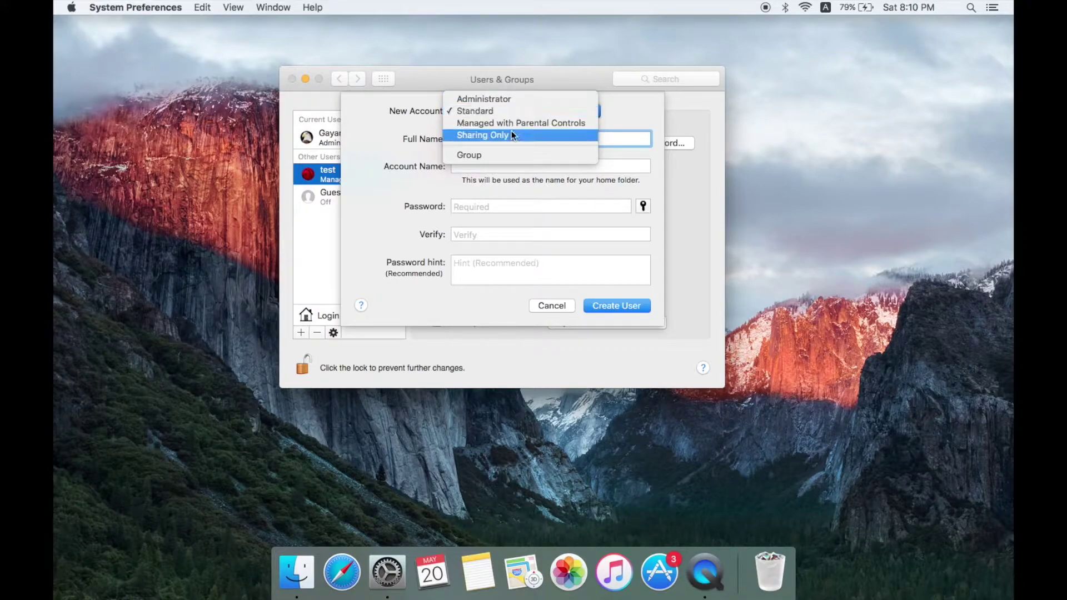
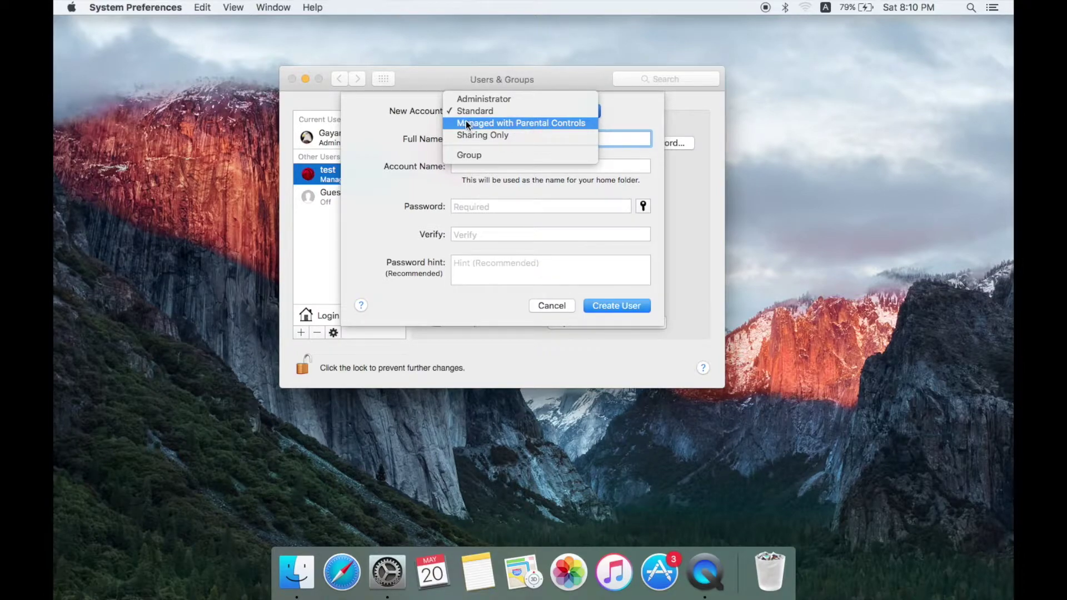
Make the new account managed with parental controls, age 4+, full name Test2.
click(520, 123)
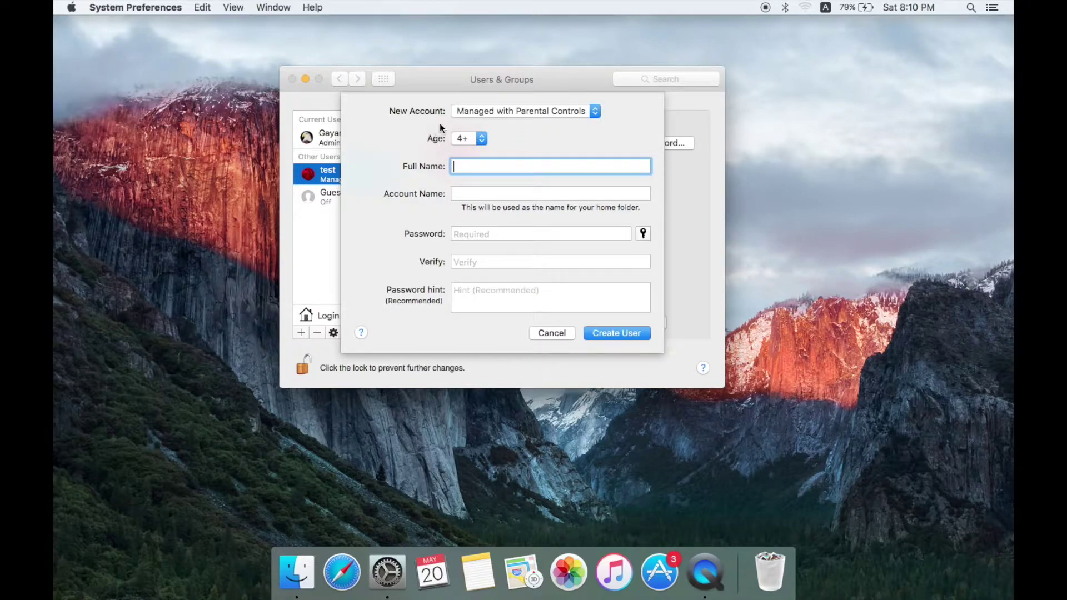
click(482, 141)
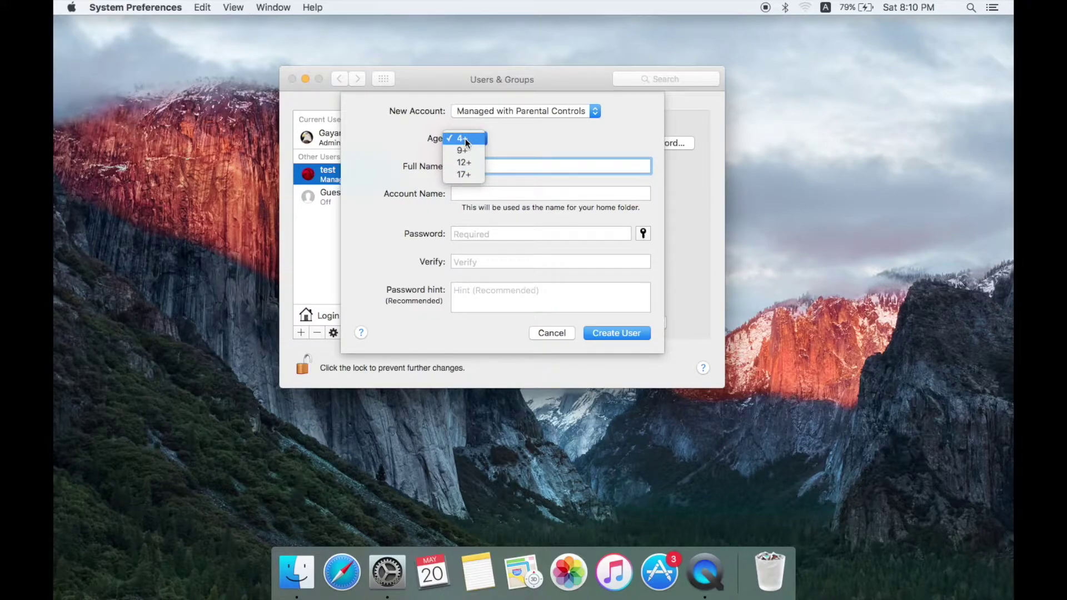
click(466, 138)
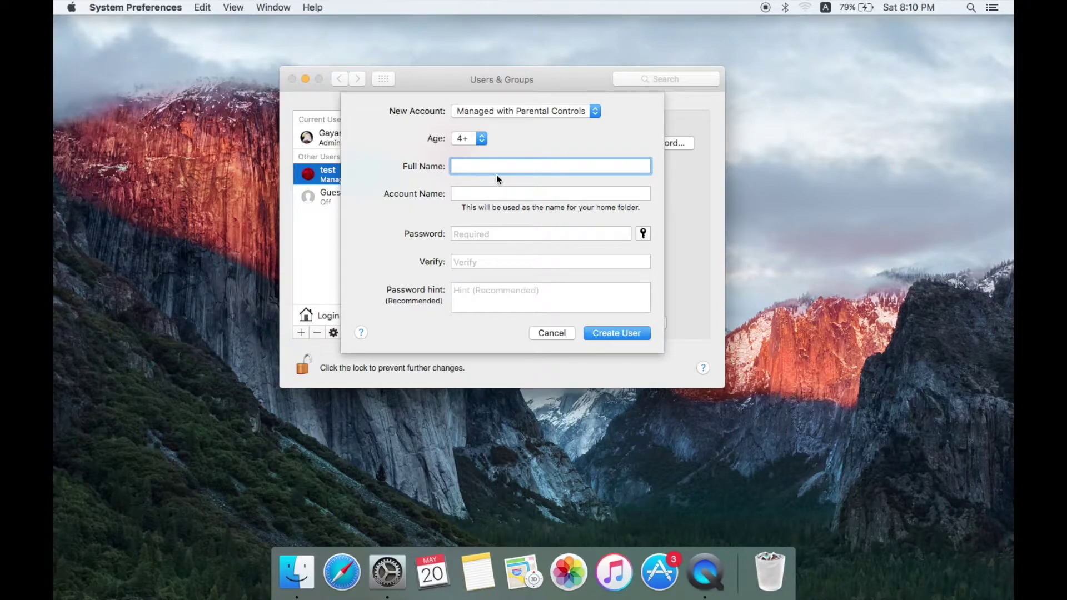
text(Test)
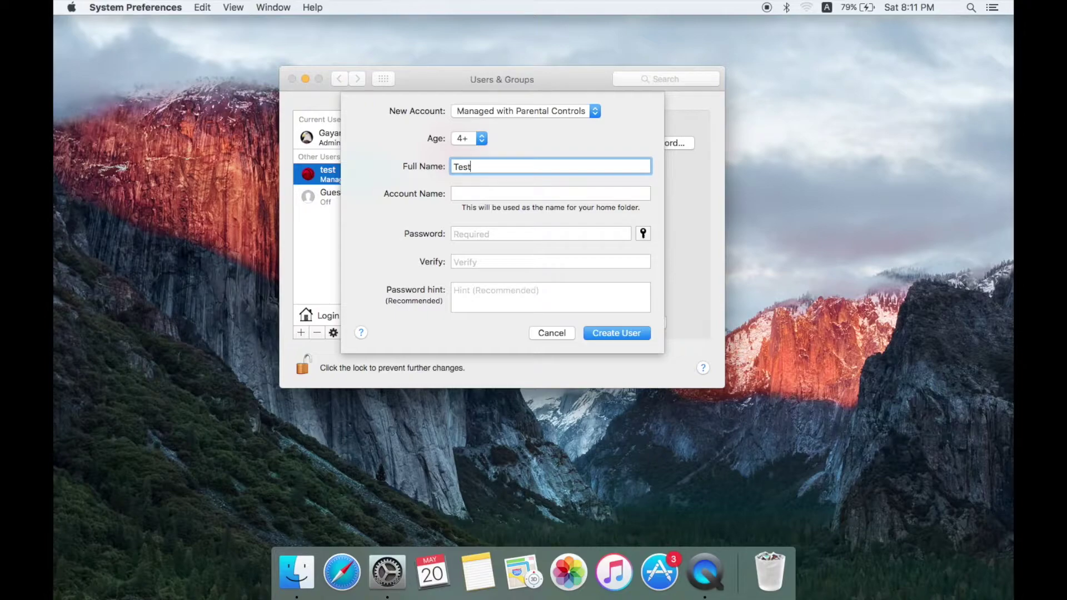
text(2)
Enter and verify the account password, then create the Test2 user.
click(464, 193)
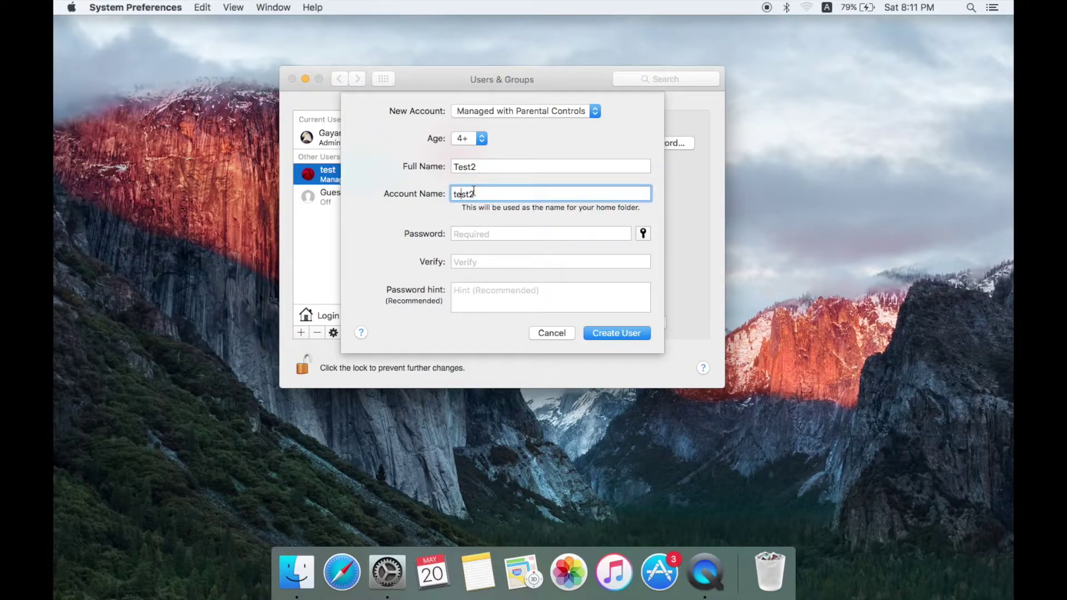
click(470, 233)
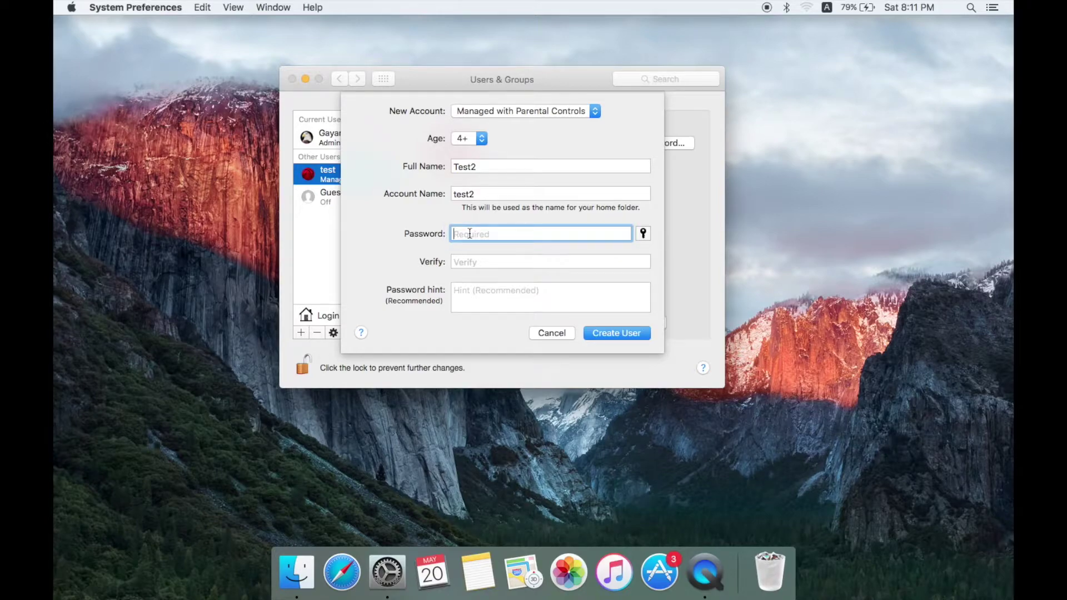
text(t)
click(467, 267)
text(t)
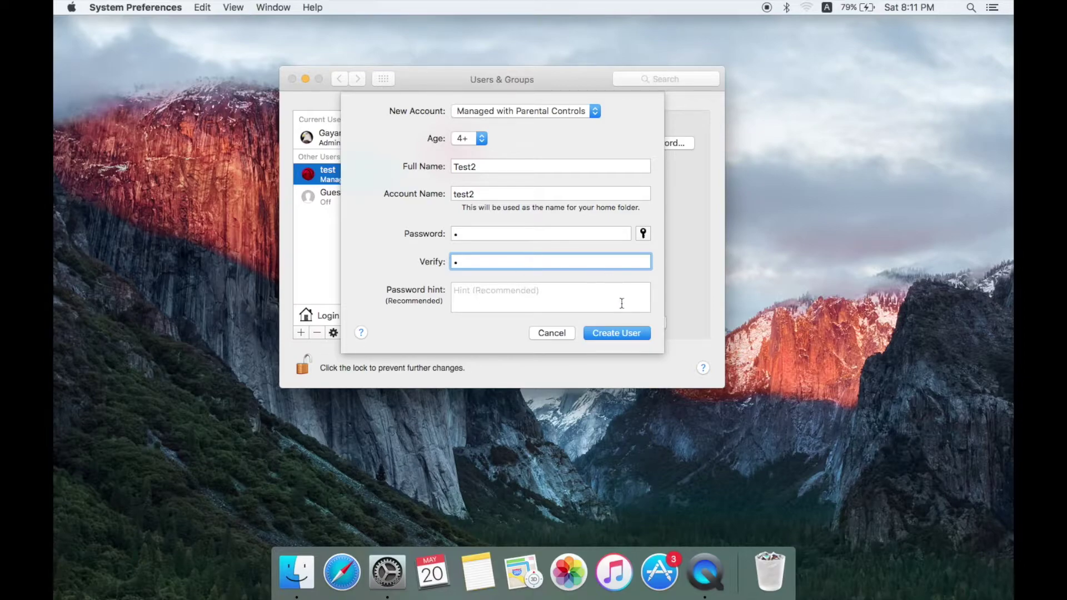
click(615, 335)
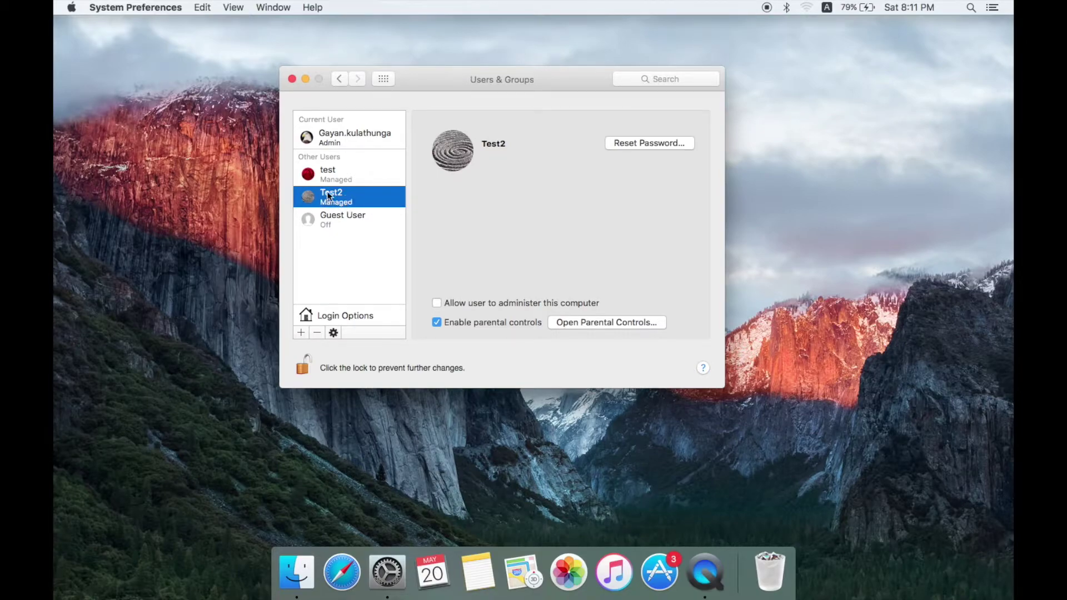
mouse_move(459, 156)
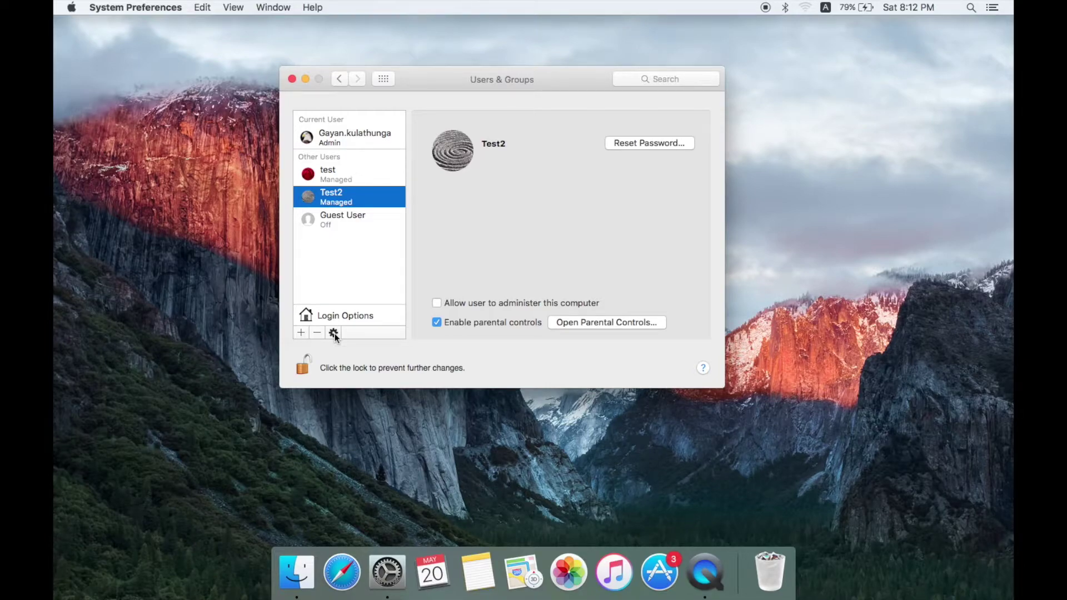
click(334, 333)
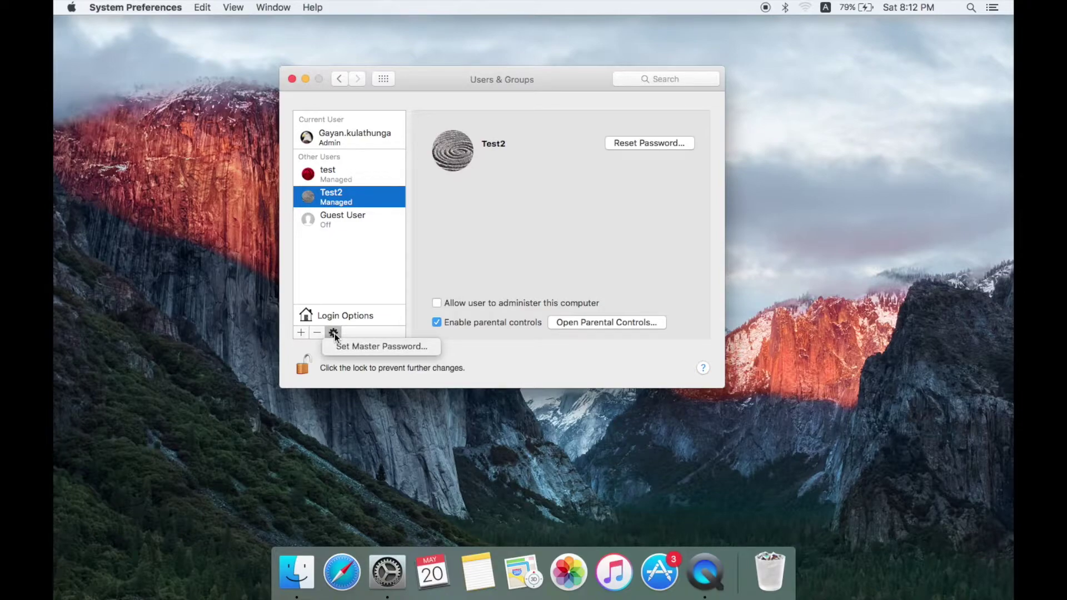
click(345, 345)
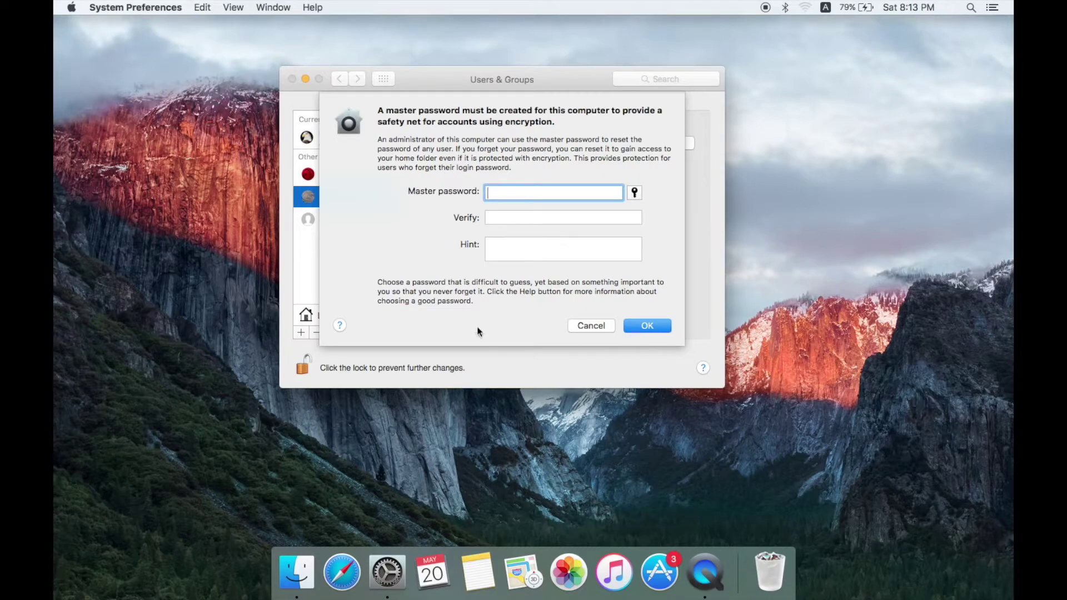
click(585, 326)
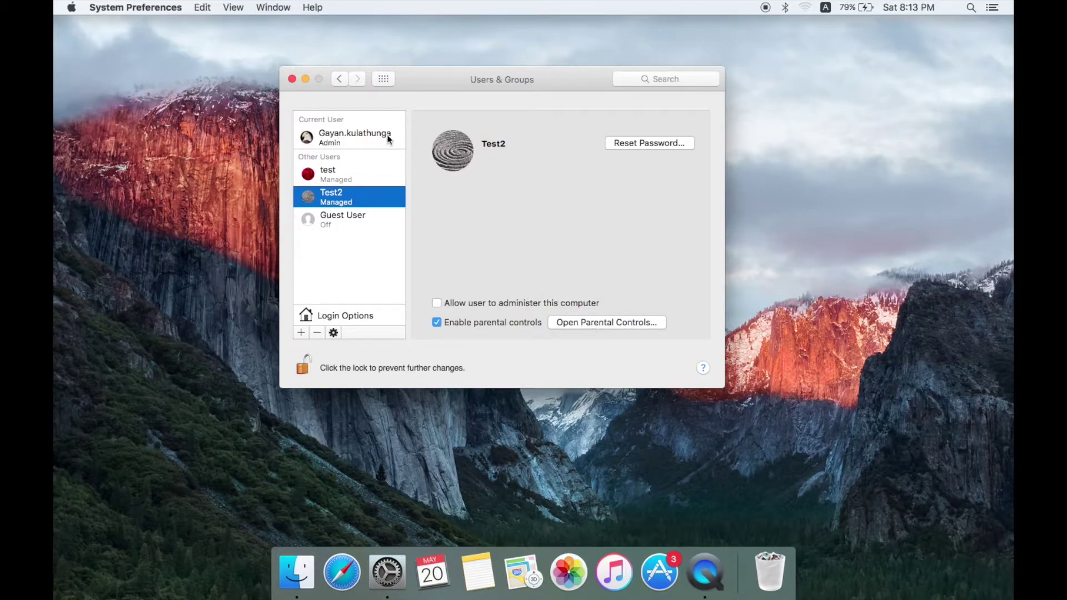
Go back to all preference panes, open Parental Controls and reposition its window.
click(381, 81)
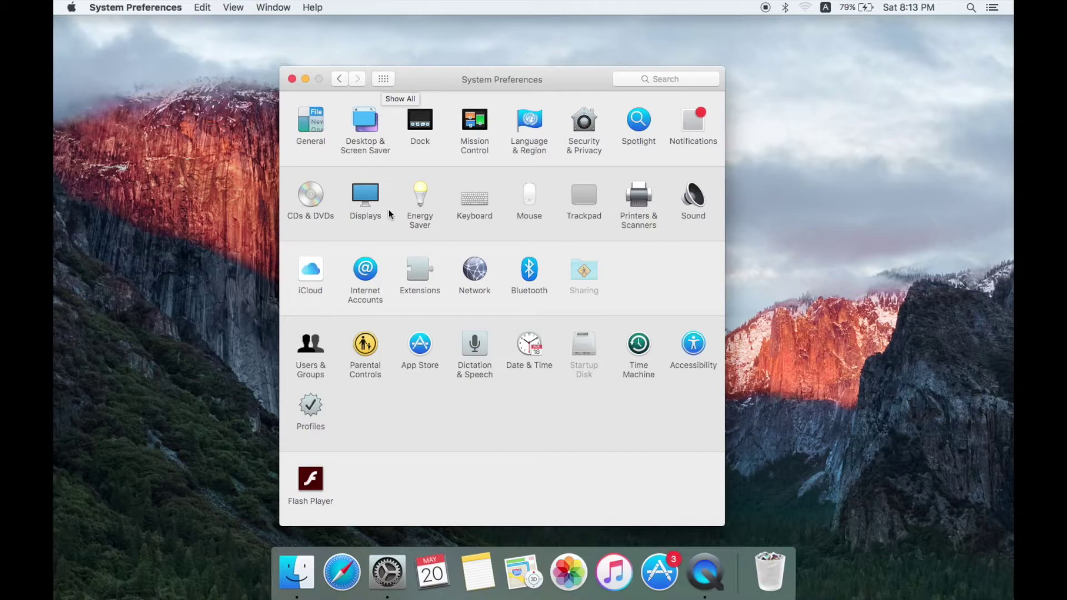
click(366, 349)
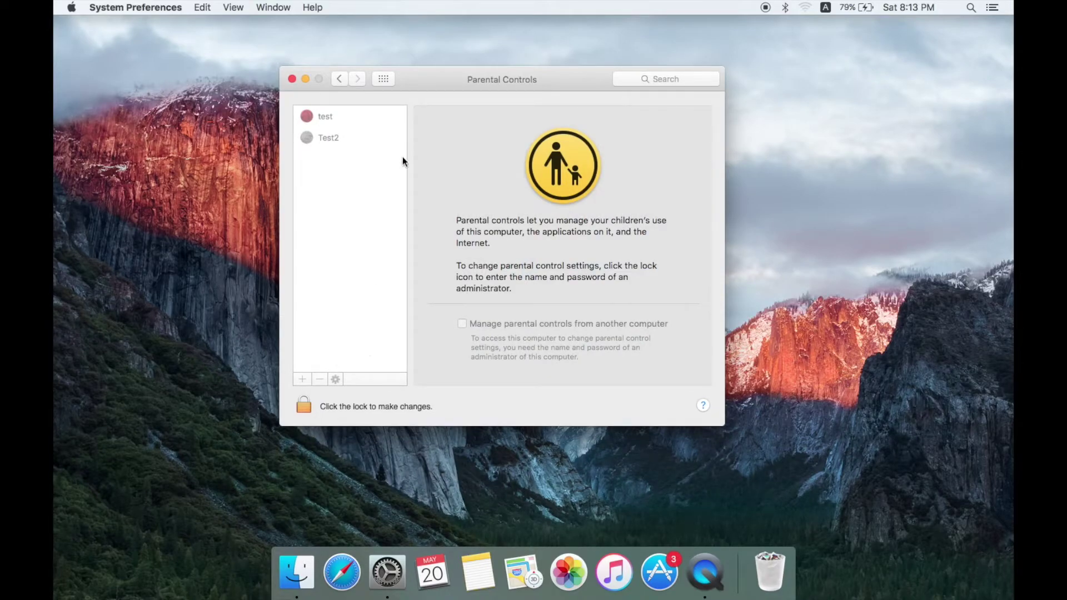
drag(442, 81, 450, 60)
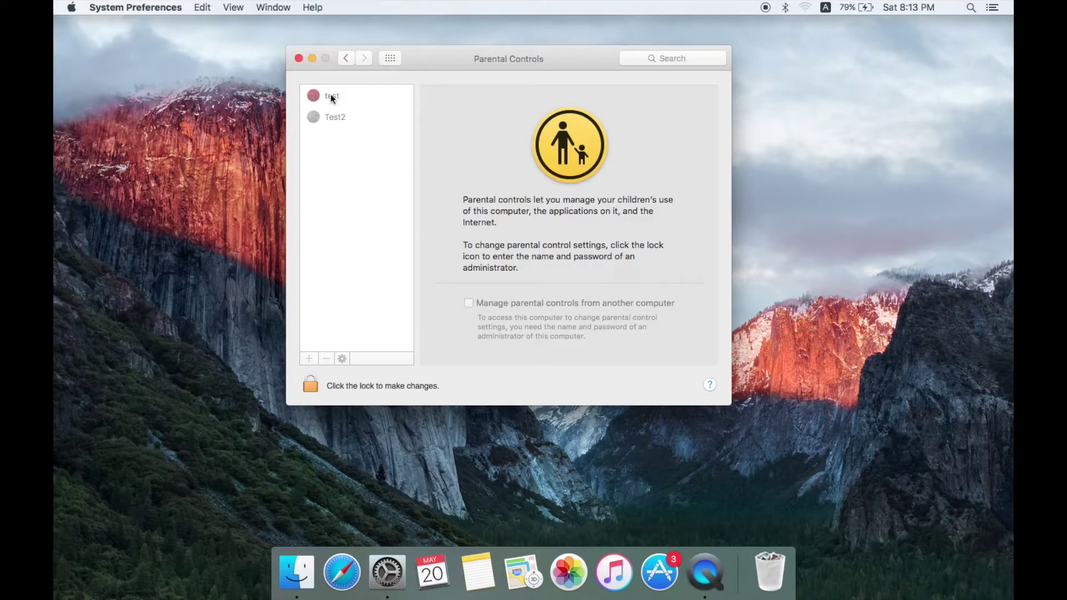
mouse_move(429, 58)
mouse_down()
mouse_move(422, 68)
mouse_move(423, 56)
mouse_up()
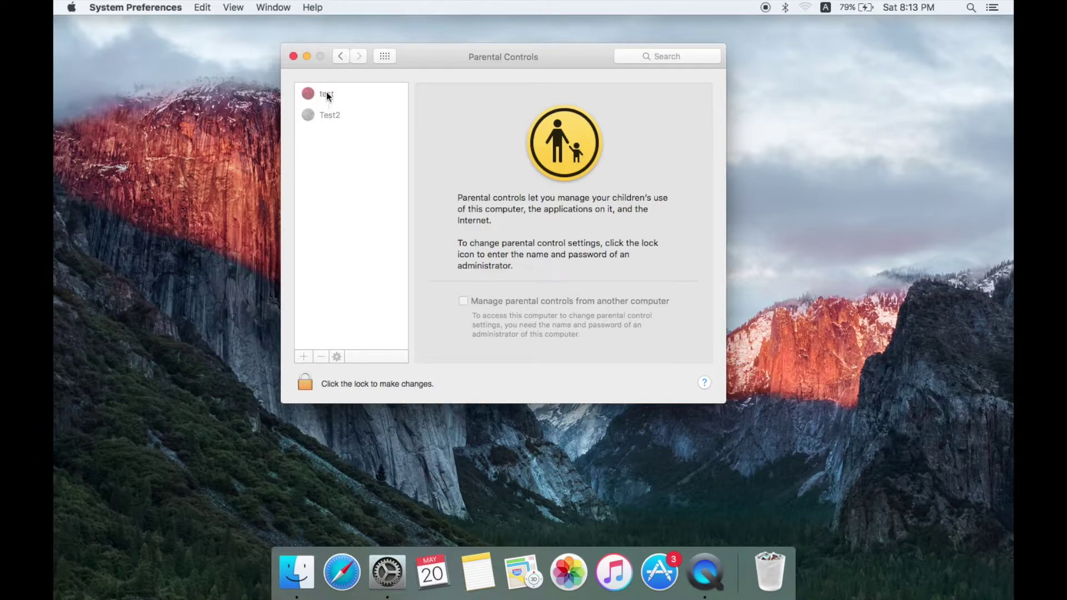
Unlock the Parental Controls pane with the administrator password.
click(305, 383)
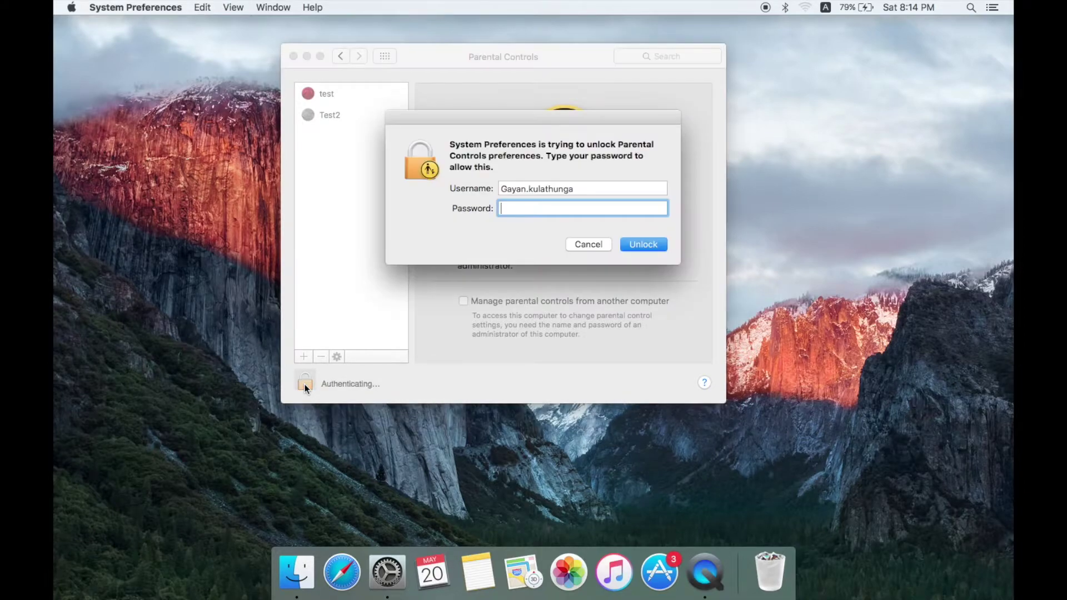
text(•••••••••)
key(Return)
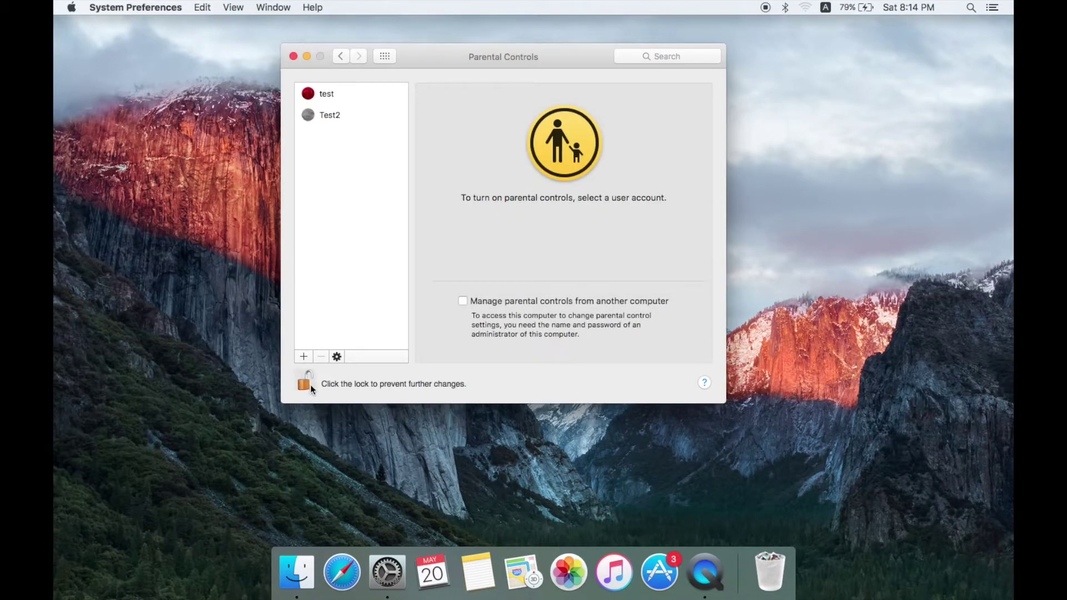
Select Test2 and block Game Center multiplayer games and adding friends.
click(334, 115)
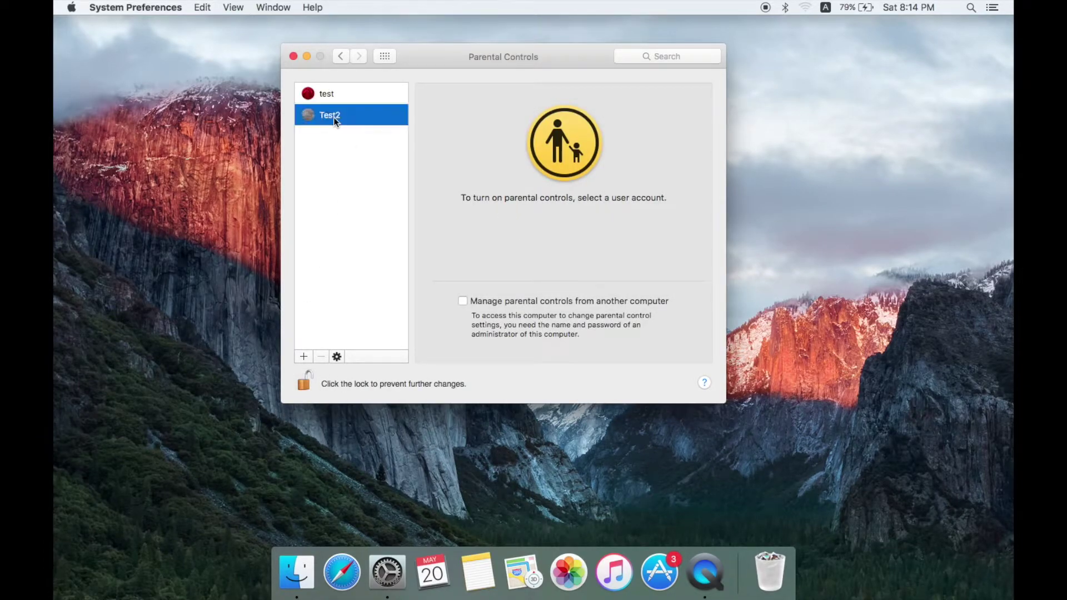
click(333, 93)
click(326, 115)
click(333, 95)
click(336, 117)
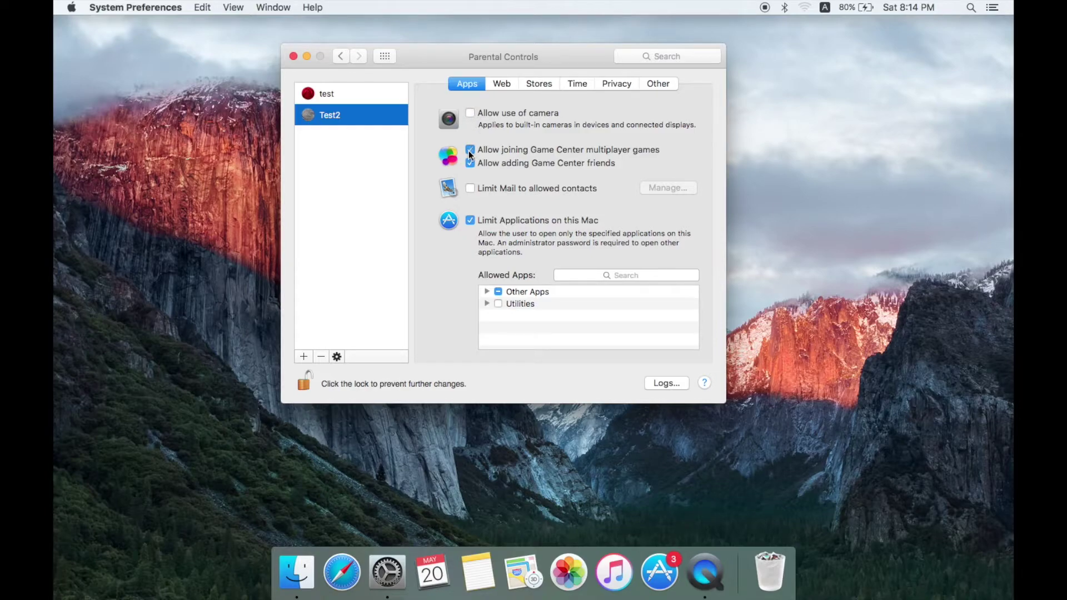
click(469, 150)
click(469, 162)
Expand Other Apps and go through Test2's Allowed Apps list.
click(487, 291)
scroll(523, 314, down, 2)
scroll(523, 314, up, 2)
scroll(523, 314, down, 2)
scroll(522, 312, down, 10)
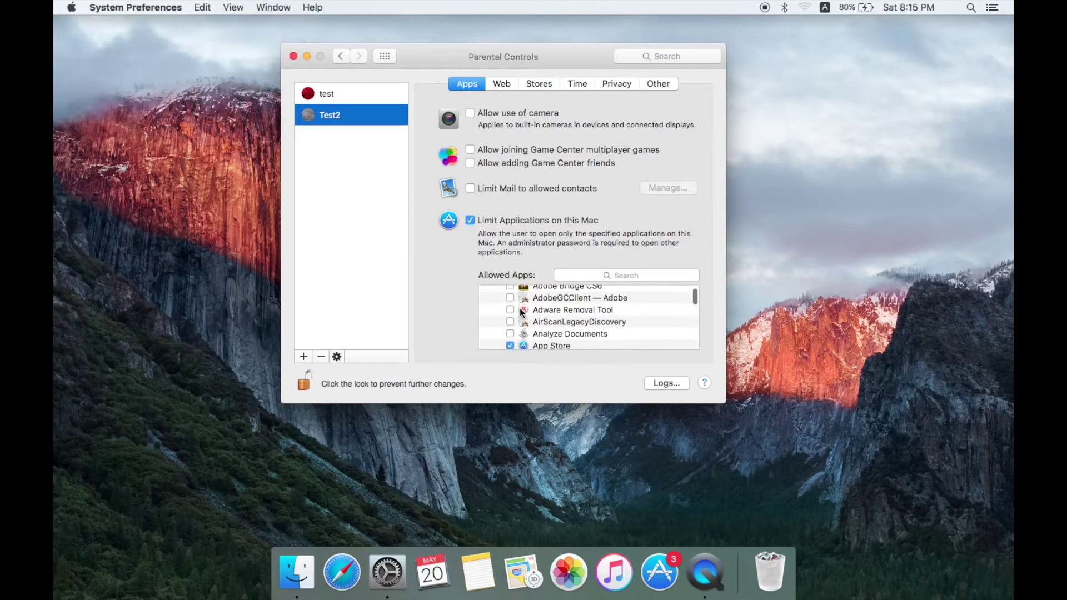
scroll(521, 312, down, 8)
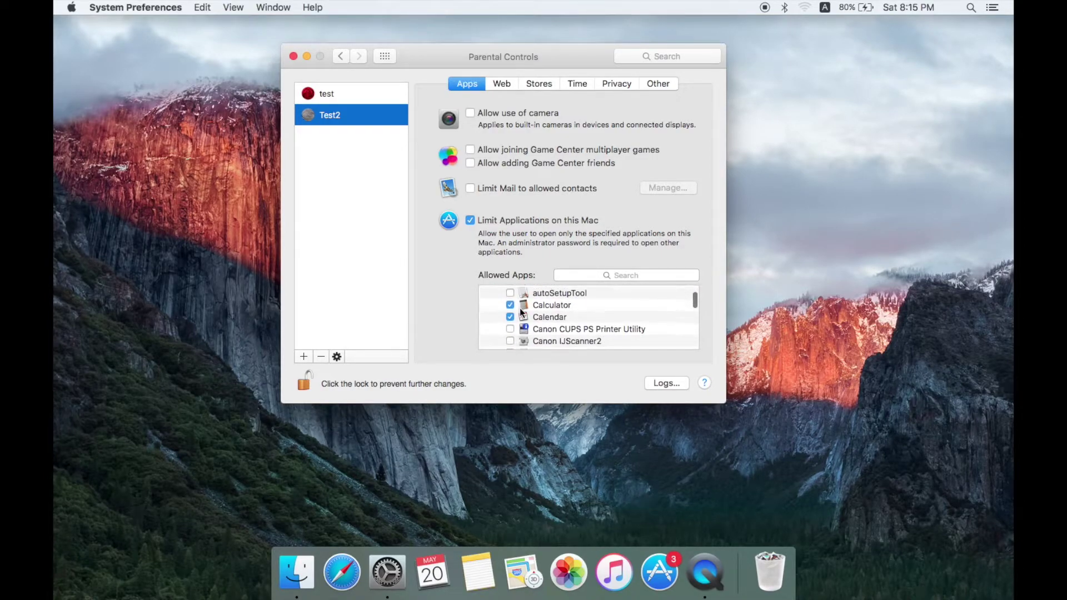
scroll(521, 313, down, 9)
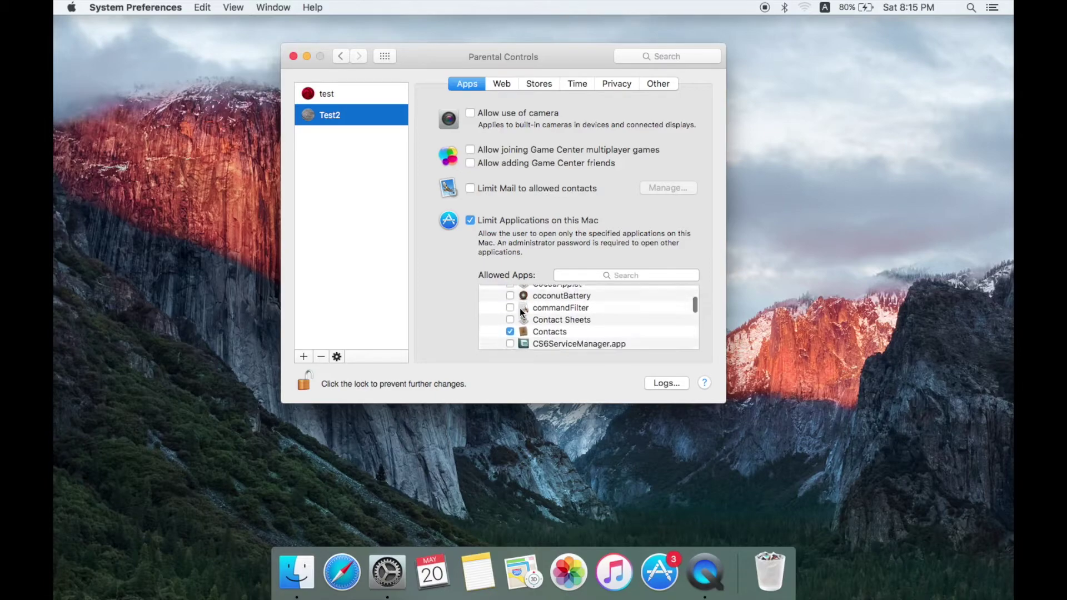
scroll(521, 312, down, 11)
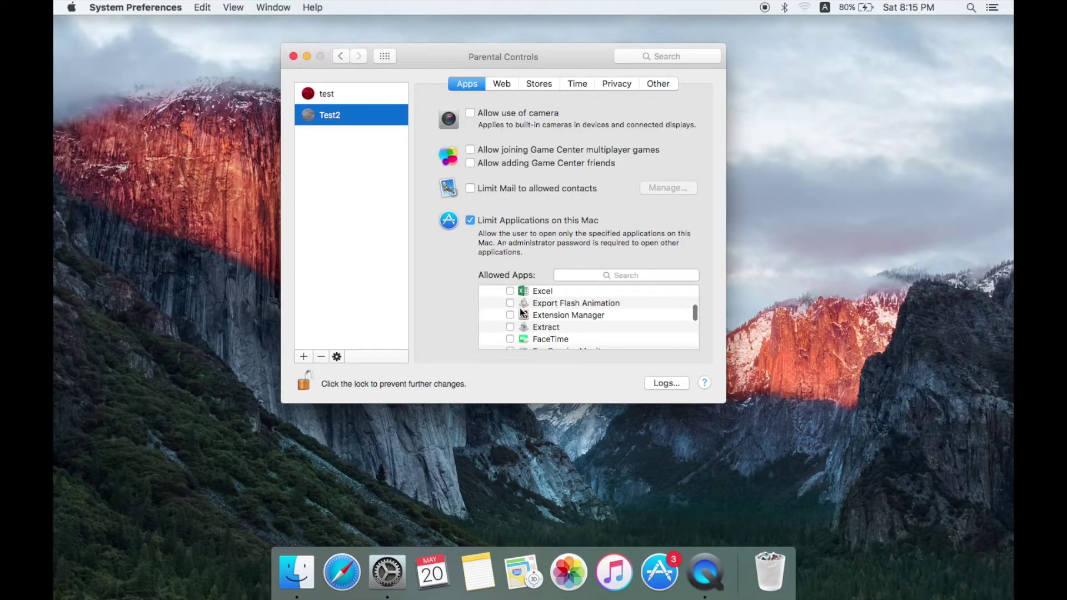
click(512, 294)
scroll(512, 302, down, 5)
scroll(512, 301, down, 6)
scroll(512, 301, down, 6)
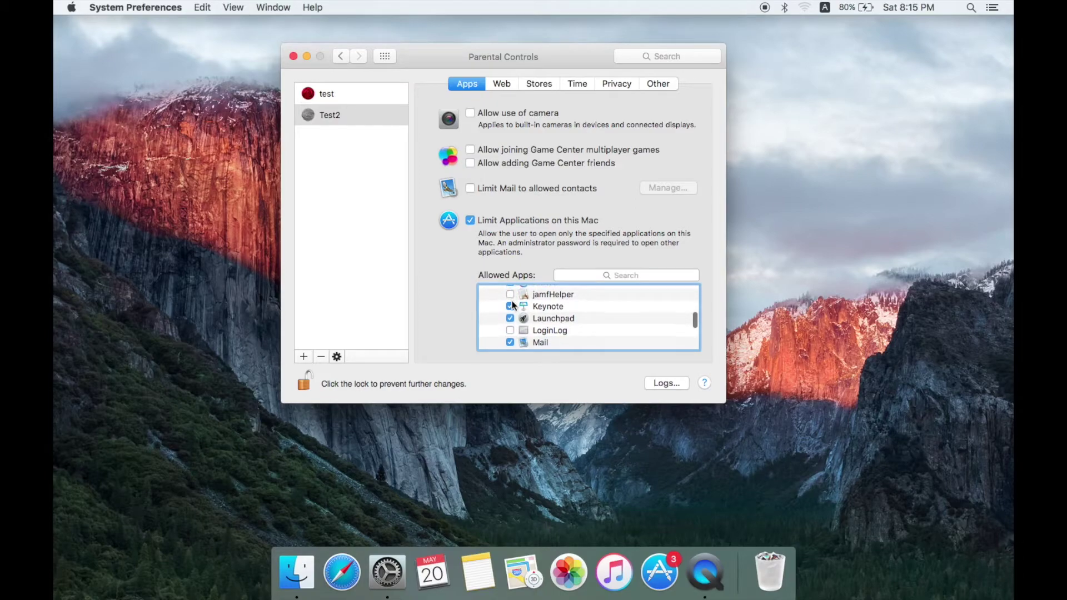
scroll(530, 312, up, 2)
scroll(530, 313, up, 10)
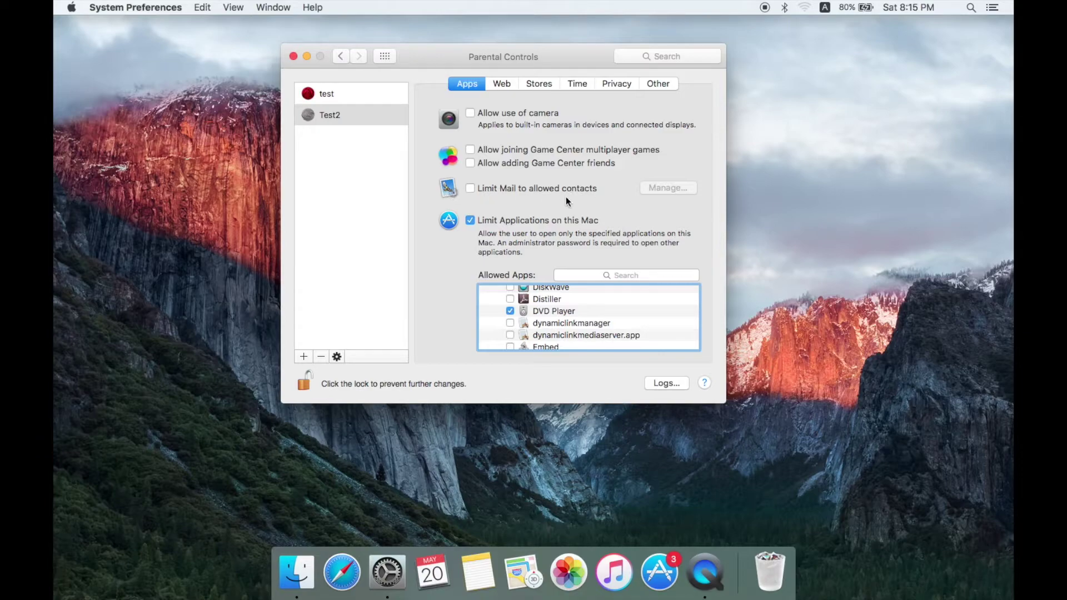
Limit Test2's Mail to allowed contacts, closing the contact manager without adding anyone.
click(490, 192)
click(662, 189)
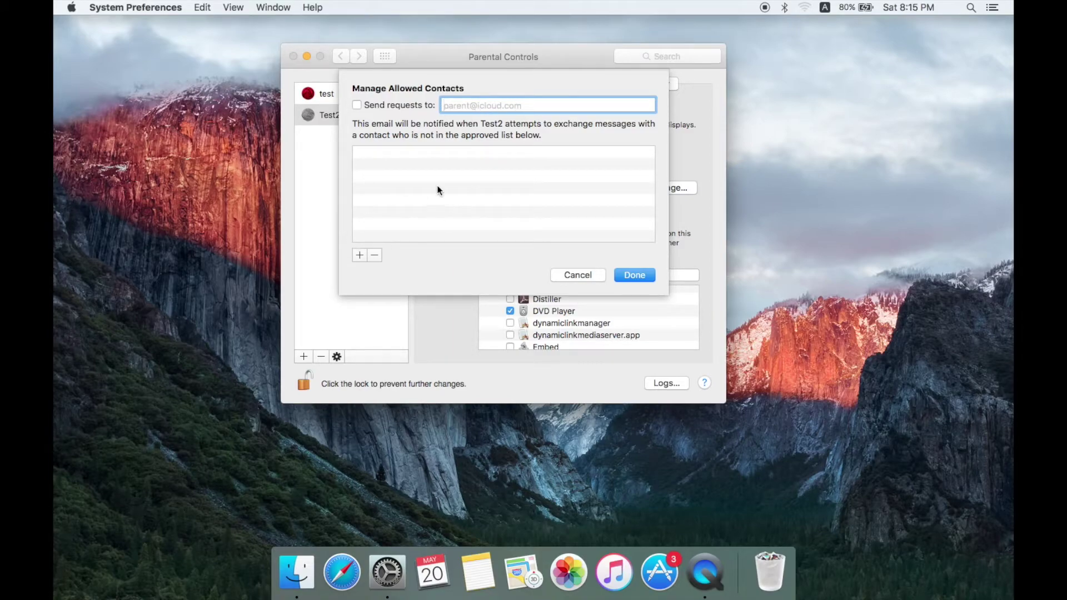
click(576, 274)
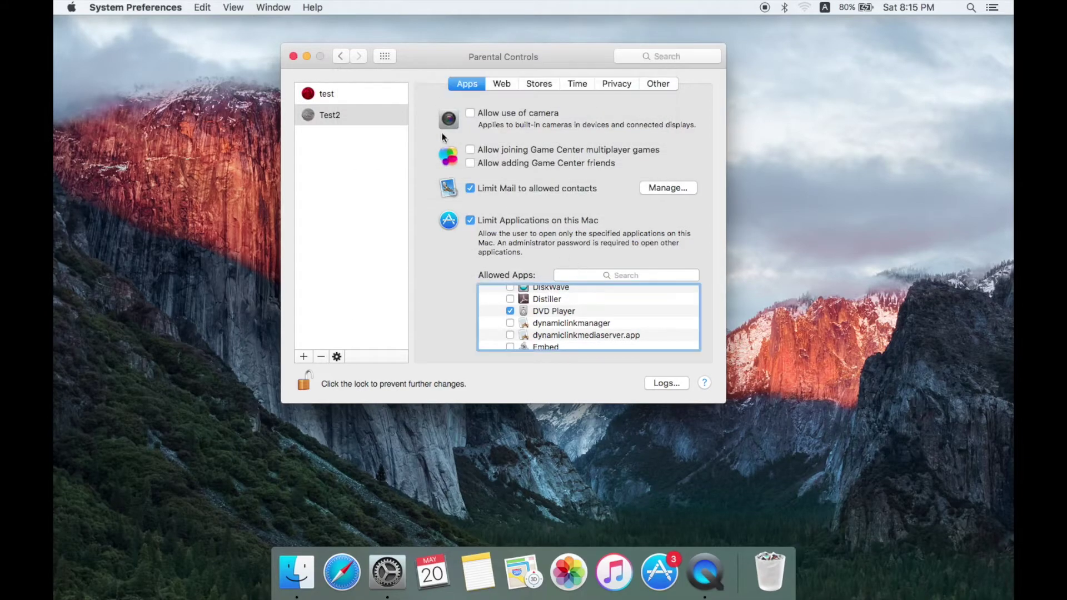
click(503, 84)
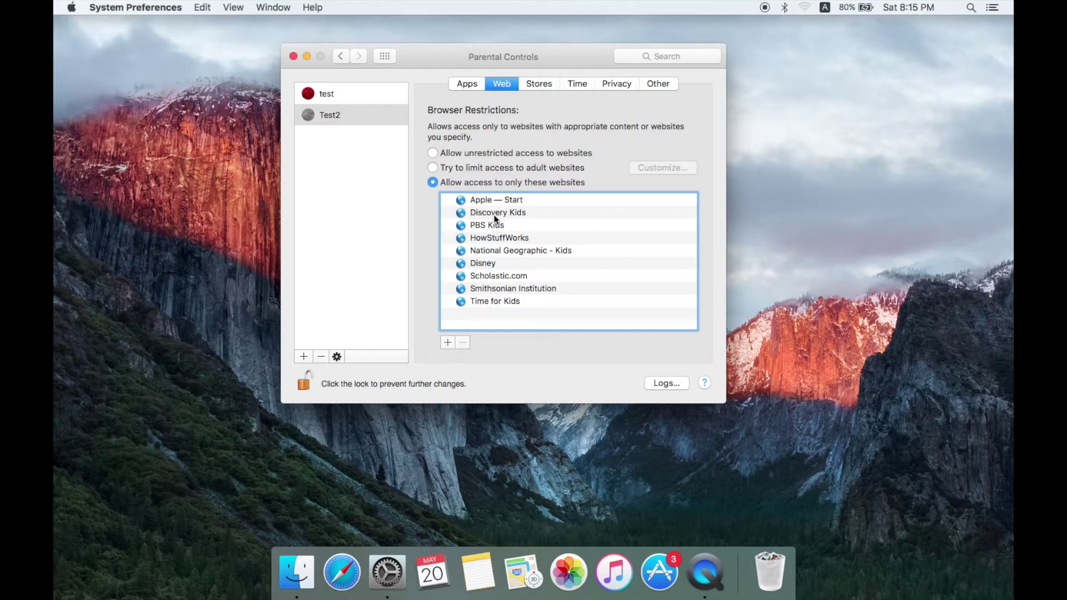
Open the Add Bookmark form for a new allowed website in Test2's Web restrictions.
scroll(506, 269, up, 2)
click(448, 343)
click(448, 343)
click(447, 341)
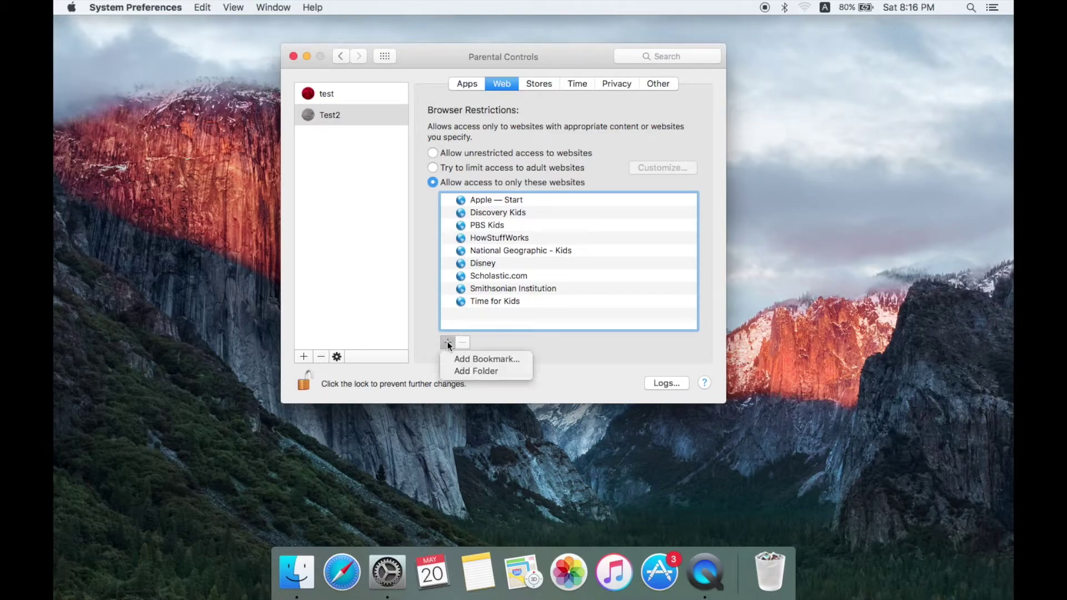
click(458, 353)
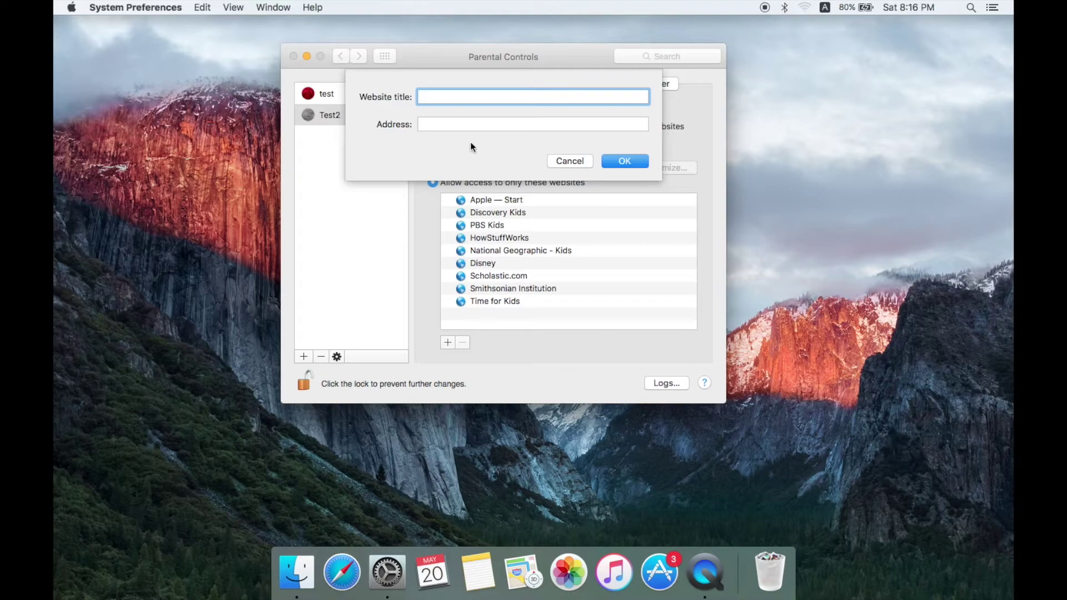
click(352, 574)
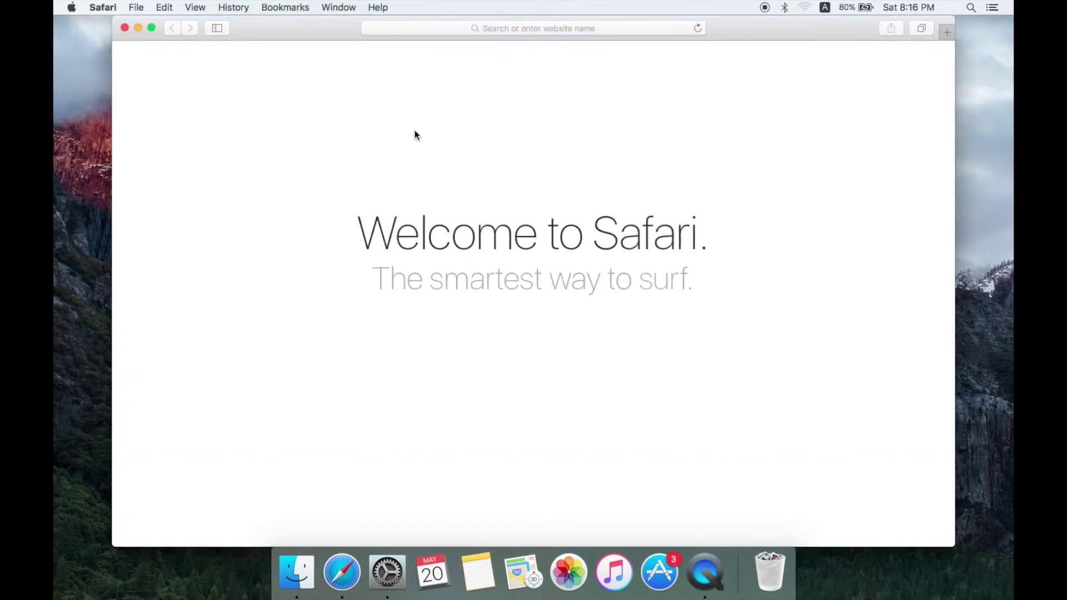
click(462, 29)
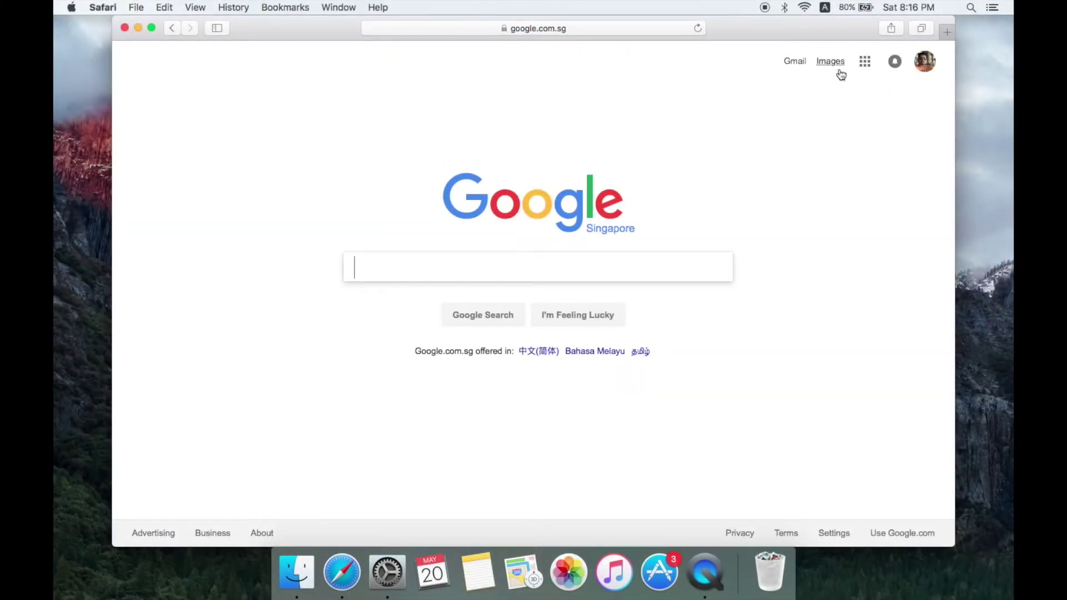
click(563, 29)
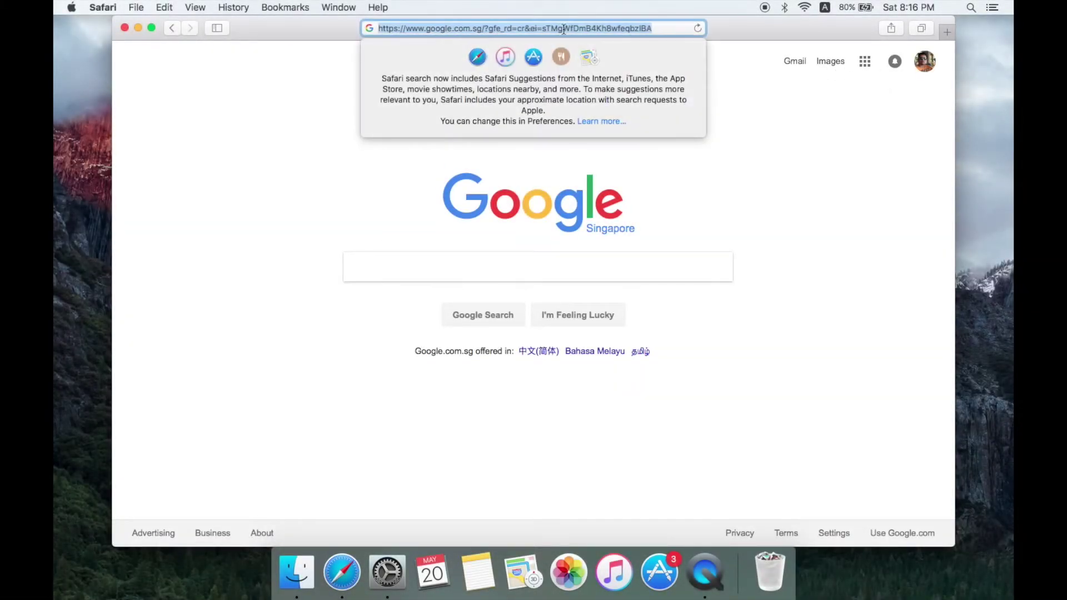
click(656, 29)
key(BackSpace)
key(BackSpace)
key(BackSpace)
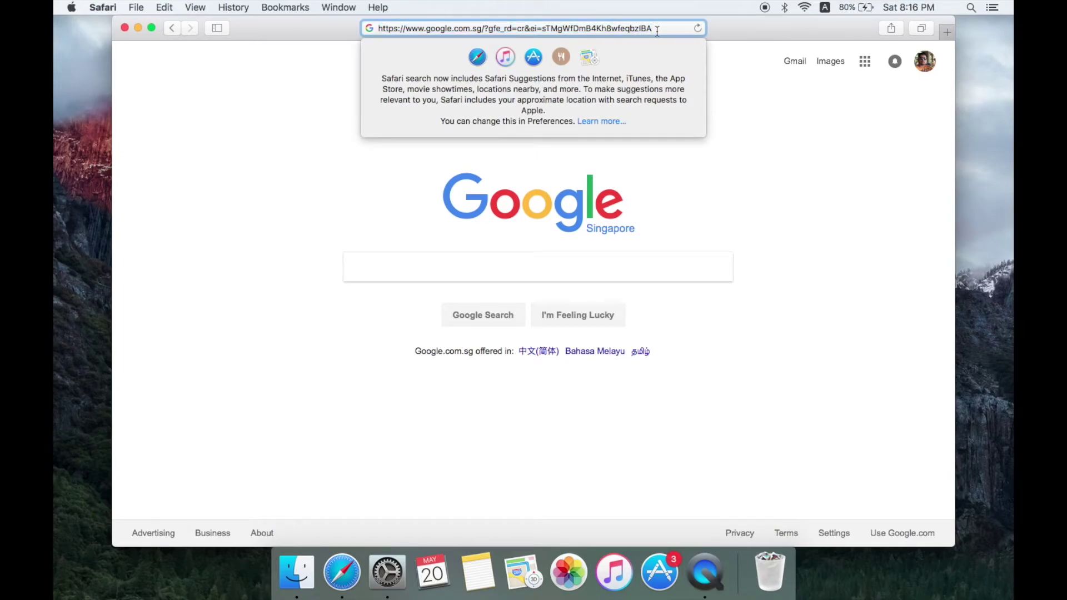
key(BackSpace)
key(BackSpace)
key(BackSpace)
key(BackSpace)
key(BackSpace)
key(BackSpace)
key(BackSpace)
key(BackSpace)
key(BackSpace)
key(BackSpace)
key(BackSpace)
key(BackSpace)
key(BackSpace)
key(BackSpace)
key(BackSpace)
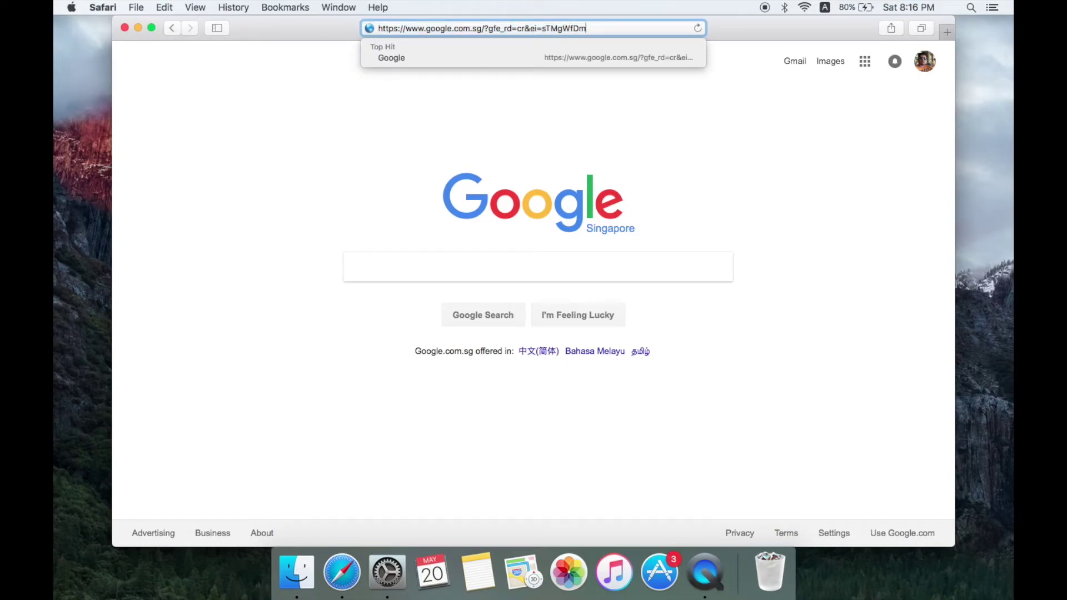
key(BackSpace)
key(BackSpace)
key(BackSpace)
key(BackSpace)
key(BackSpace)
key(BackSpace)
key(BackSpace)
key(BackSpace)
key(BackSpace)
key(BackSpace)
key(BackSpace)
key(BackSpace)
key(BackSpace)
key(BackSpace)
key(BackSpace)
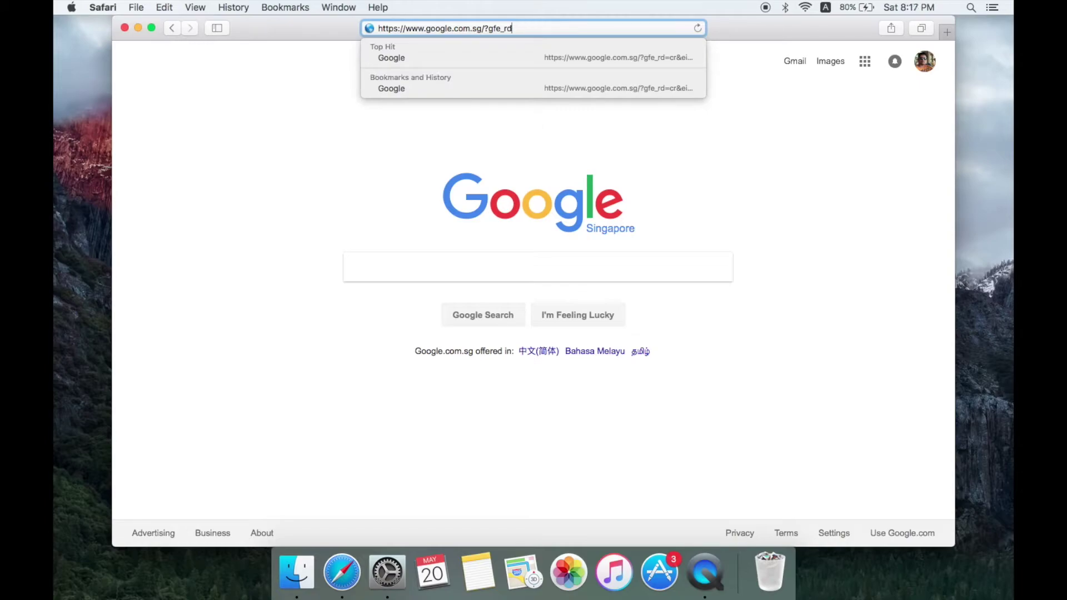
key(BackSpace)
key(BackSpace)
key(BackSpace)
key(BackSpace)
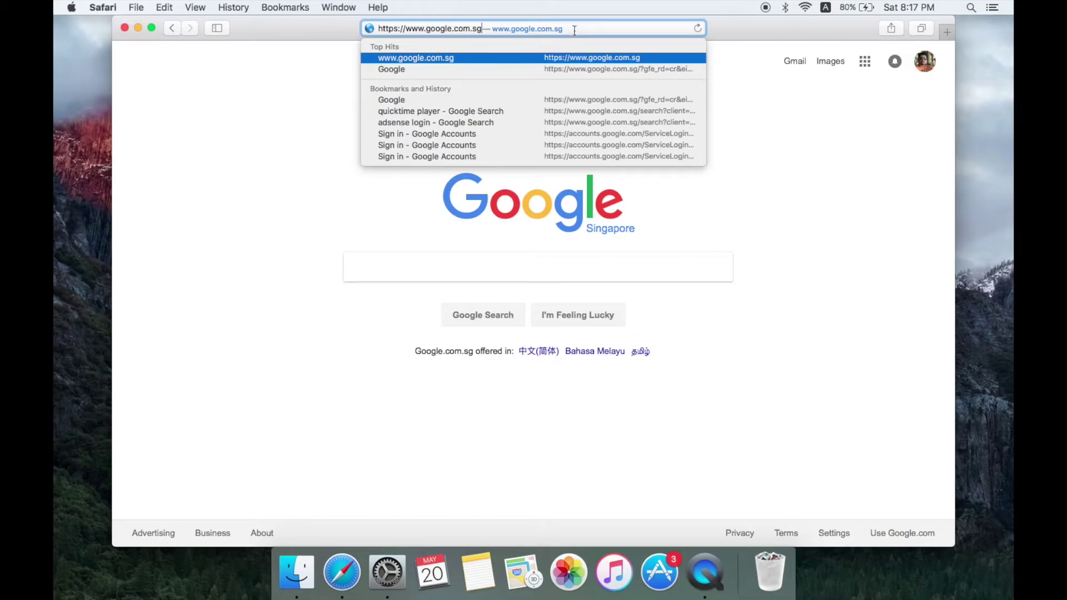
key(super+a)
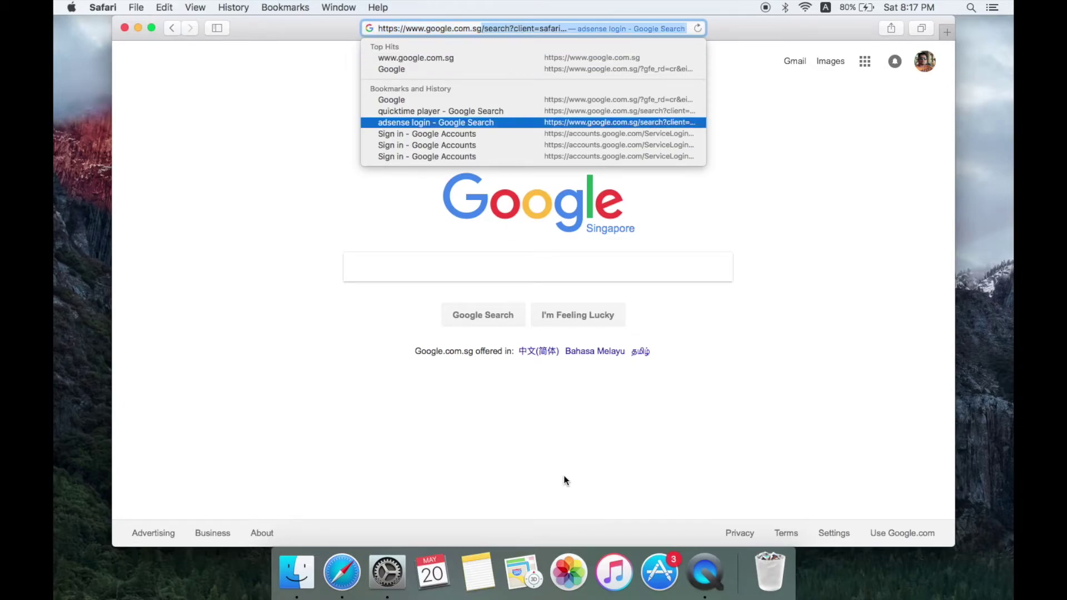
click(387, 572)
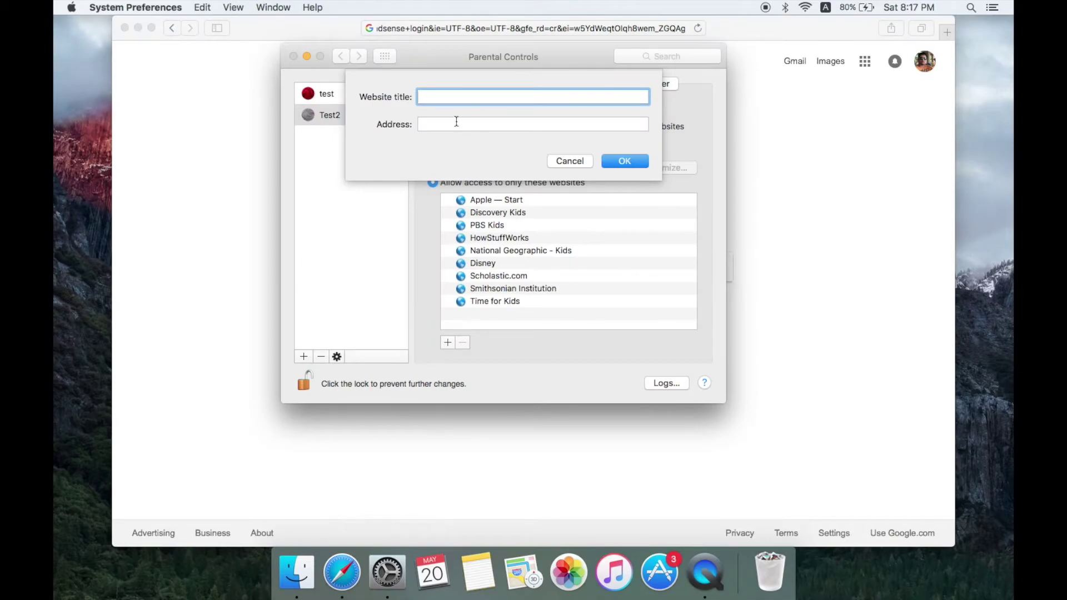
click(447, 125)
text(https://www.google.com.sg)
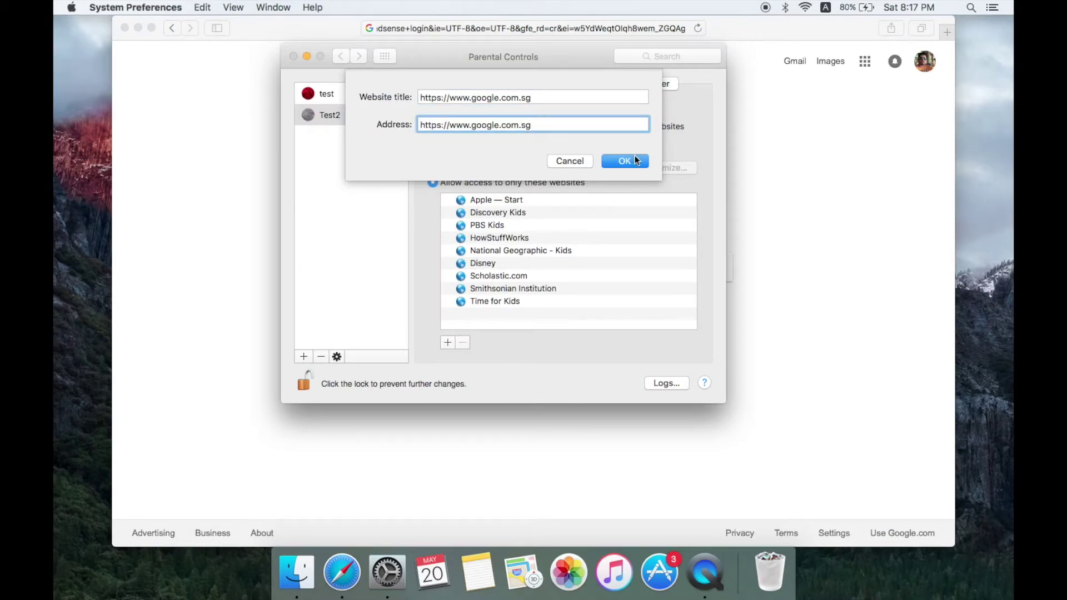
click(633, 160)
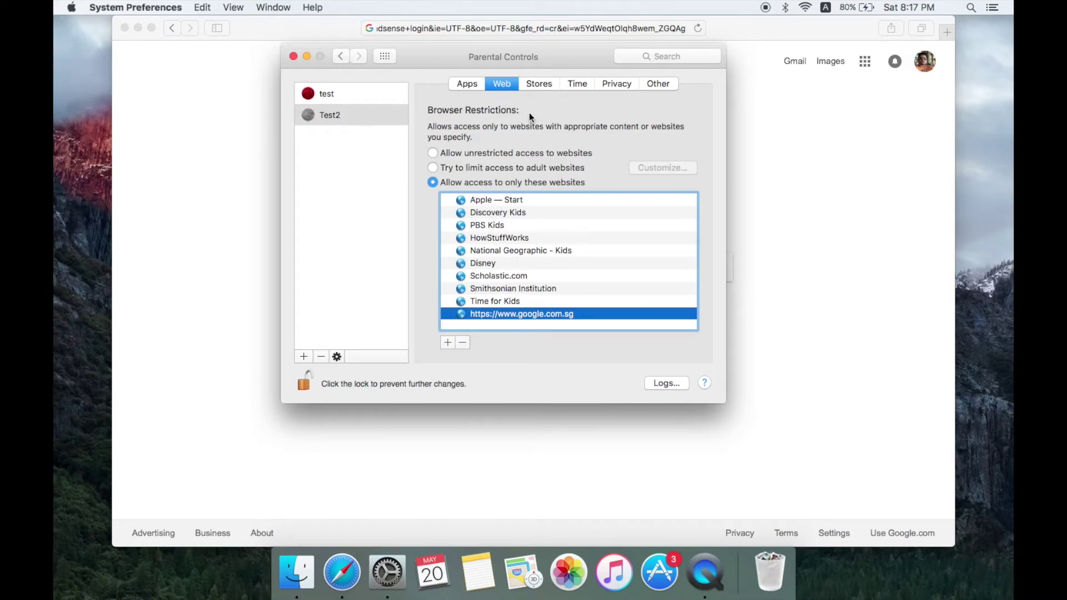
click(448, 342)
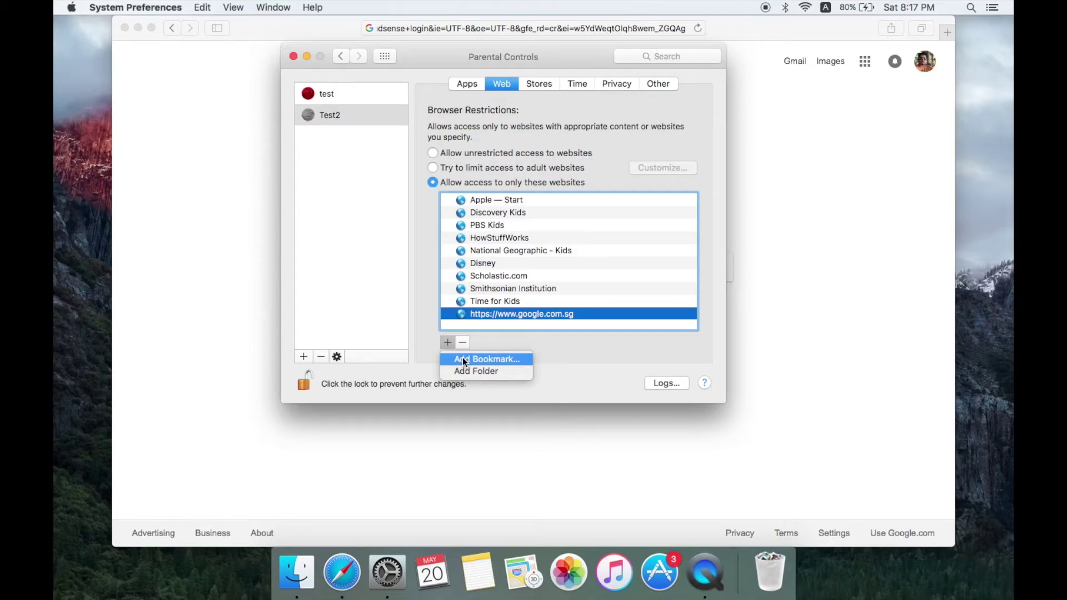
click(449, 346)
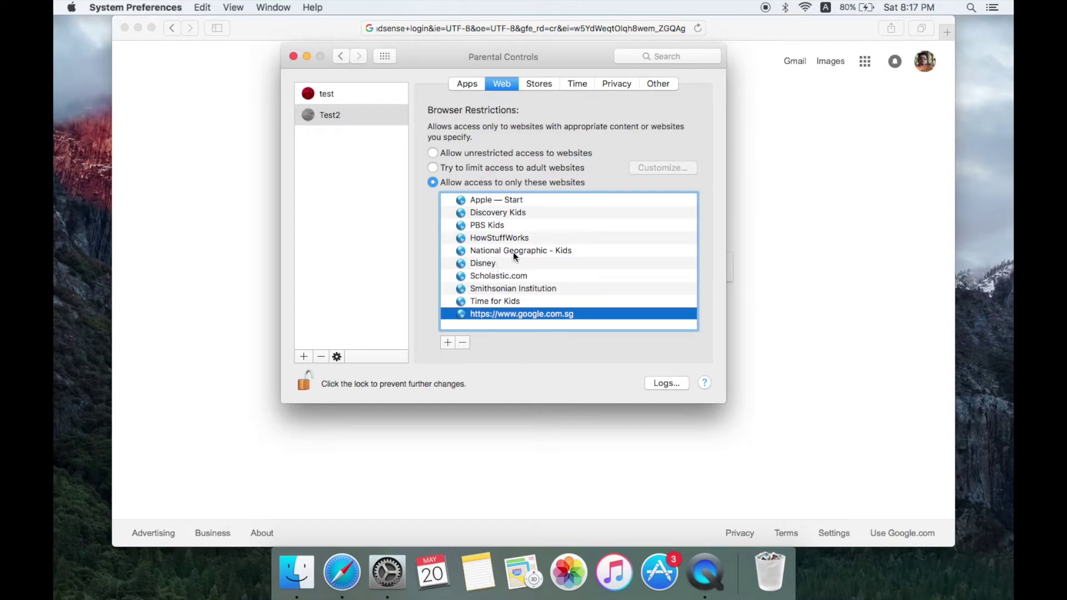
Review Test2's store restrictions, then bring up the computer time limits.
click(542, 85)
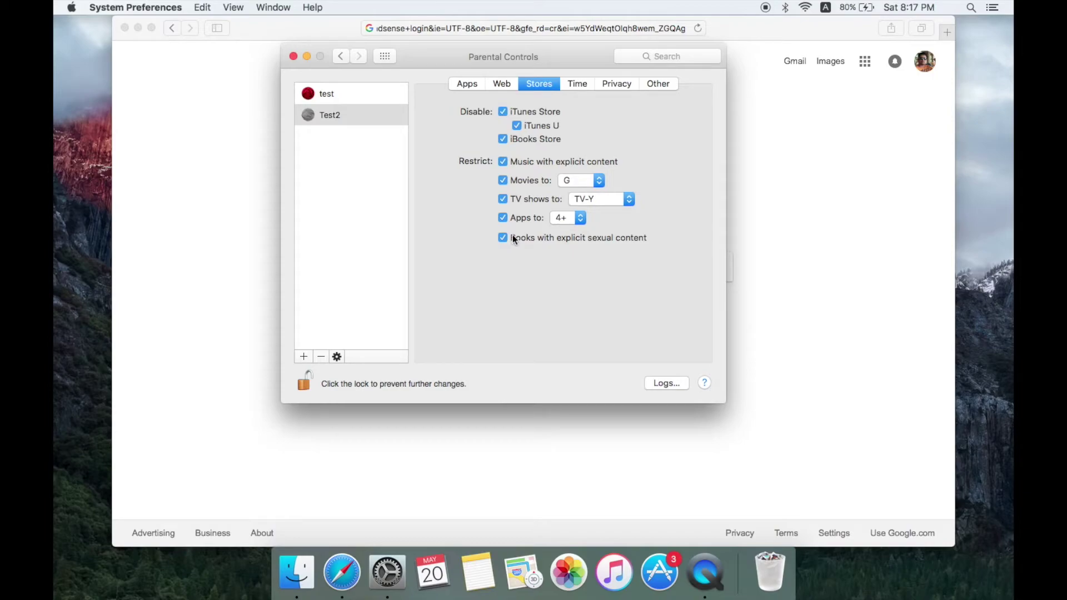
click(577, 83)
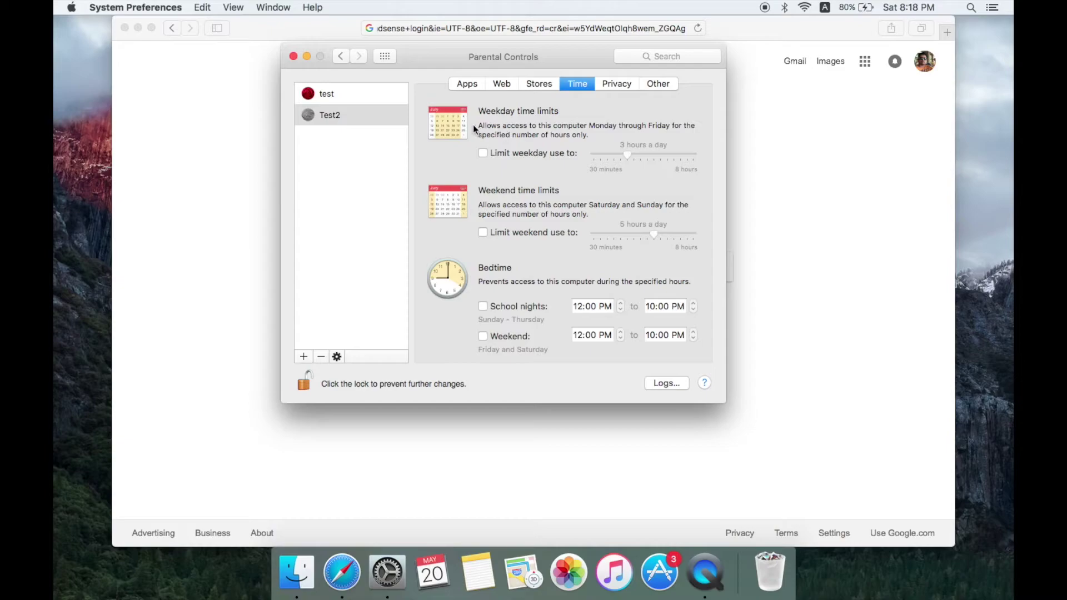
Limit Test2's weekday use to 3 hours and weekend use to 4½ hours.
click(483, 153)
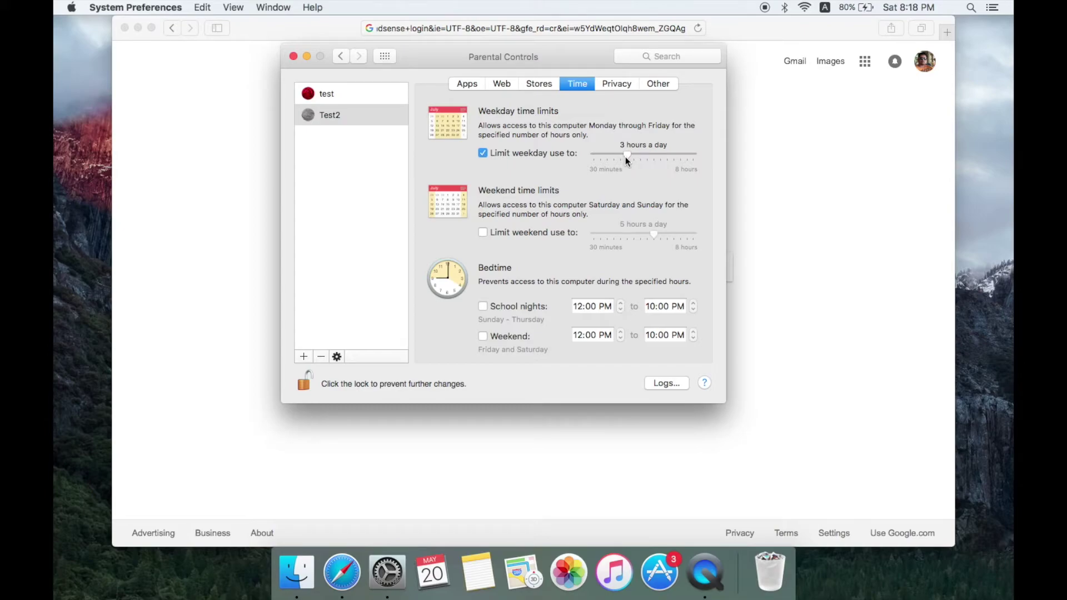
drag(625, 156, 619, 156)
click(483, 234)
Set a 7:00–9:00 PM school-night bedtime and enable the weekend bedtime.
click(483, 307)
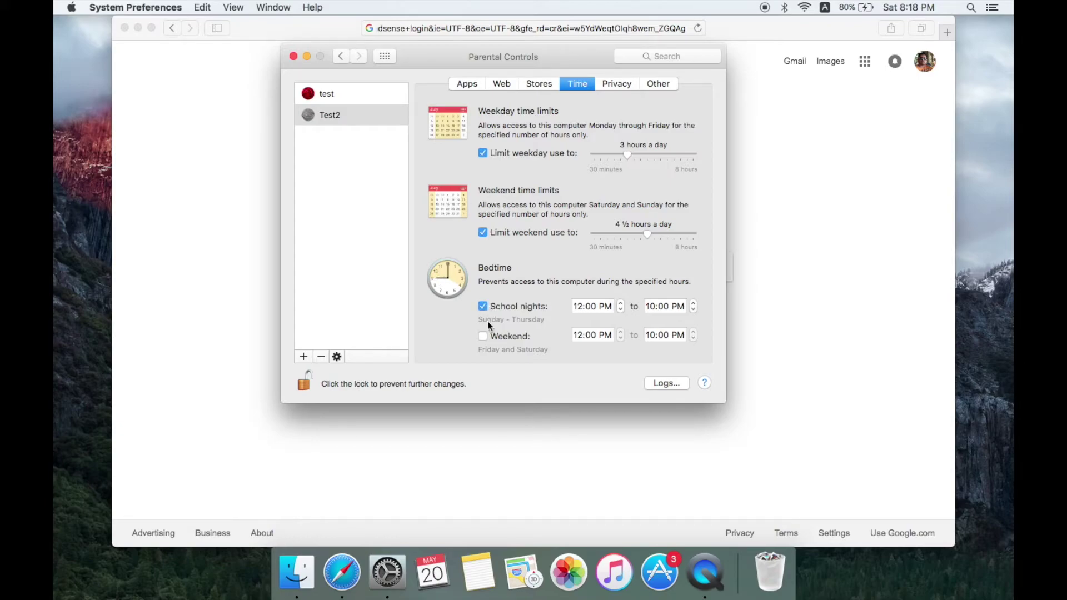
click(618, 305)
click(619, 304)
click(618, 304)
click(618, 304)
text(7)
click(617, 303)
click(620, 311)
click(694, 311)
click(483, 336)
Stop Test2 from changing Calendars privacy access, then review the Other restrictions.
click(617, 84)
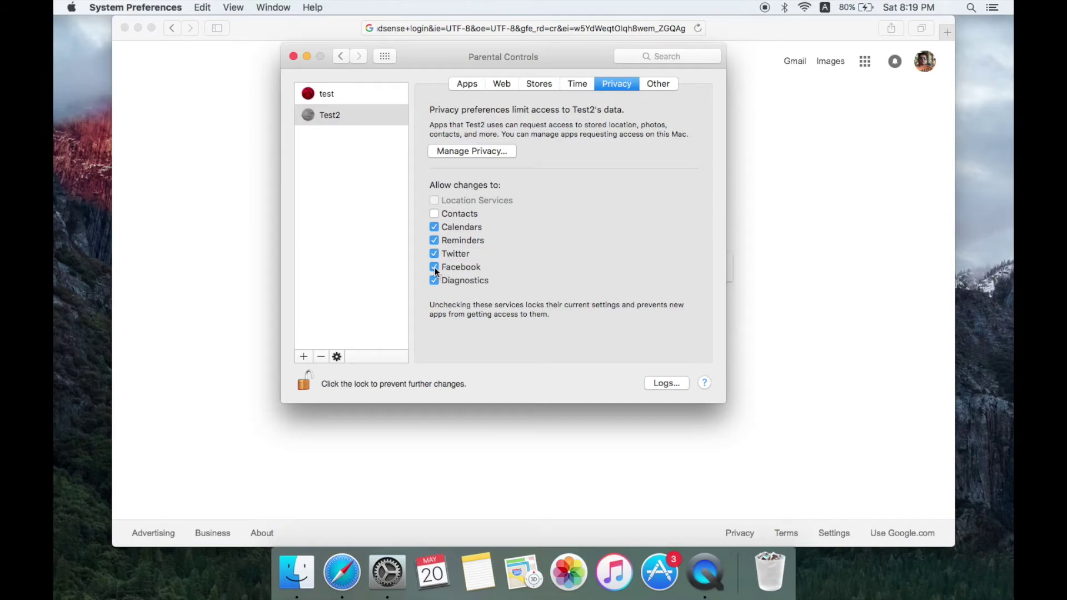
click(434, 227)
click(662, 85)
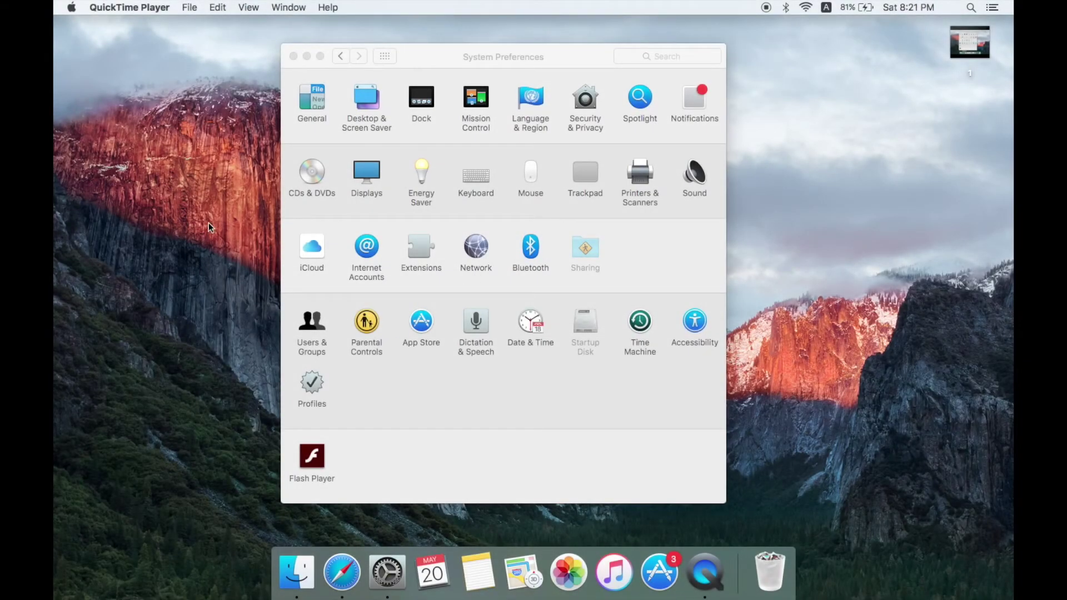
Log out of the admin account from the Apple menu to switch to the managed user.
mouse_move(428, 52)
mouse_down()
mouse_move(389, 52)
mouse_move(431, 49)
mouse_up()
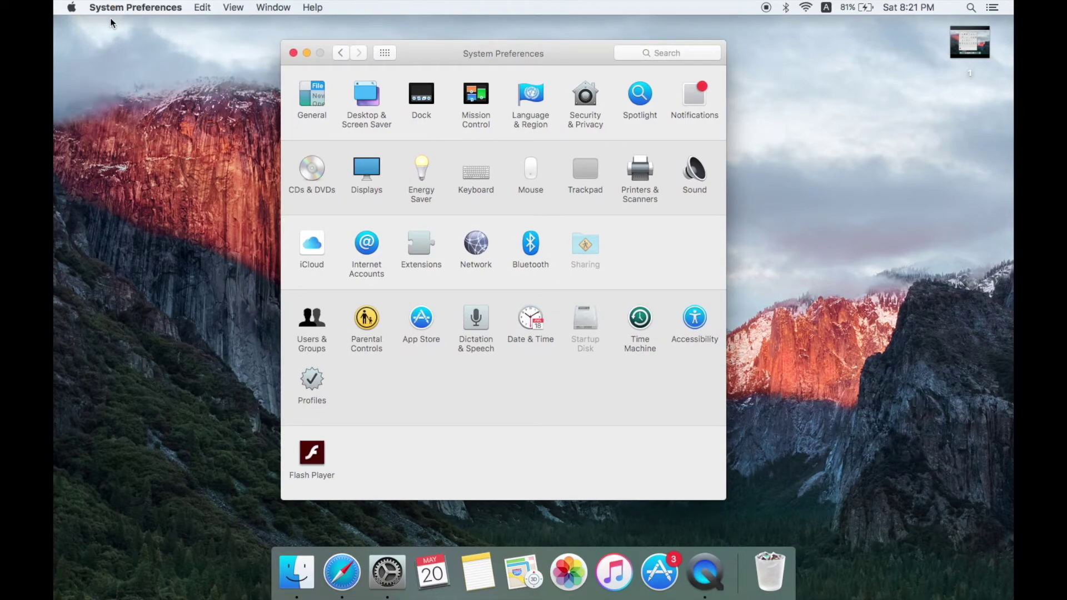
click(71, 12)
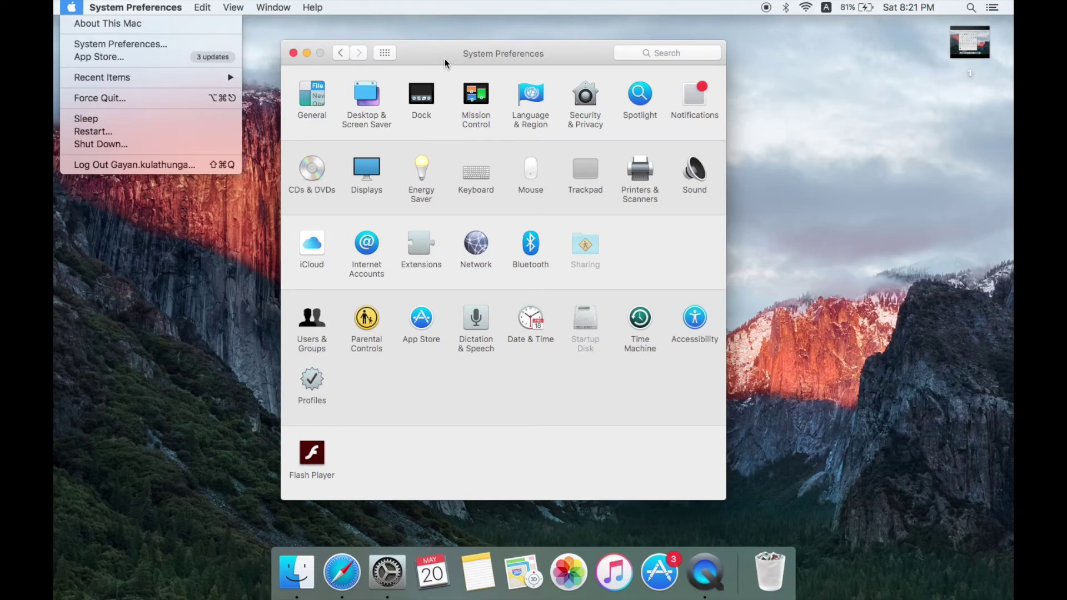
mouse_move(447, 54)
mouse_down()
mouse_move(436, 76)
mouse_move(445, 52)
mouse_up()
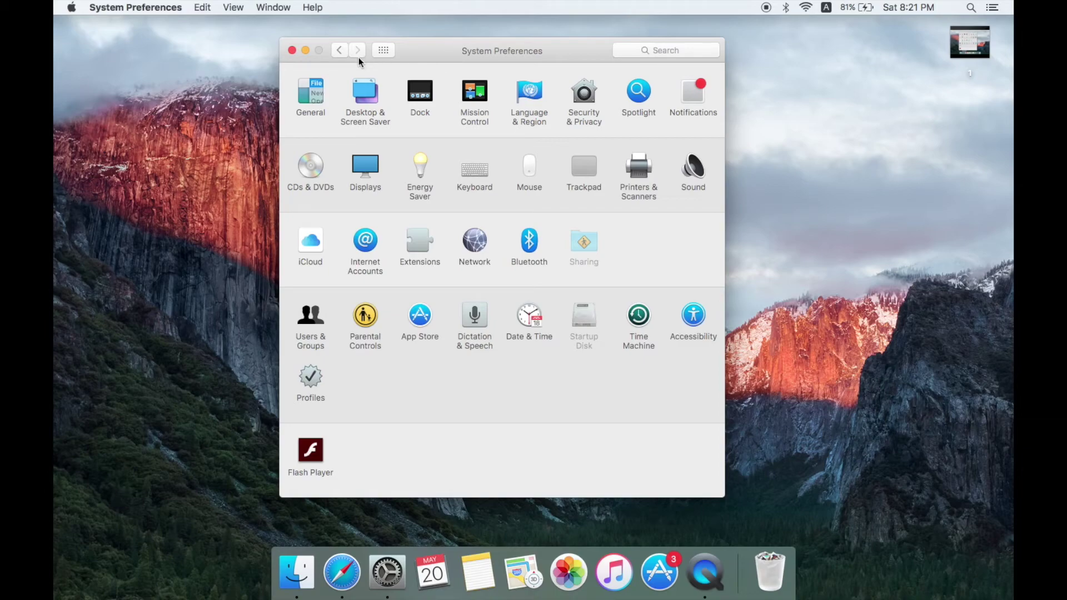
click(72, 8)
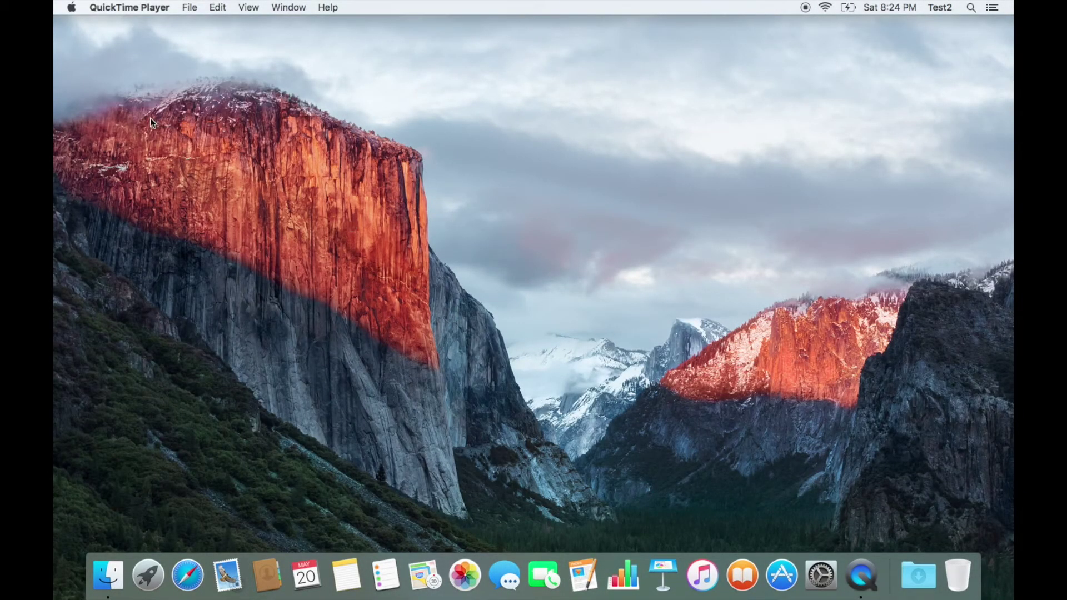
Check the connected Wi-Fi network in the menu bar and launch Safari from the Dock.
click(72, 7)
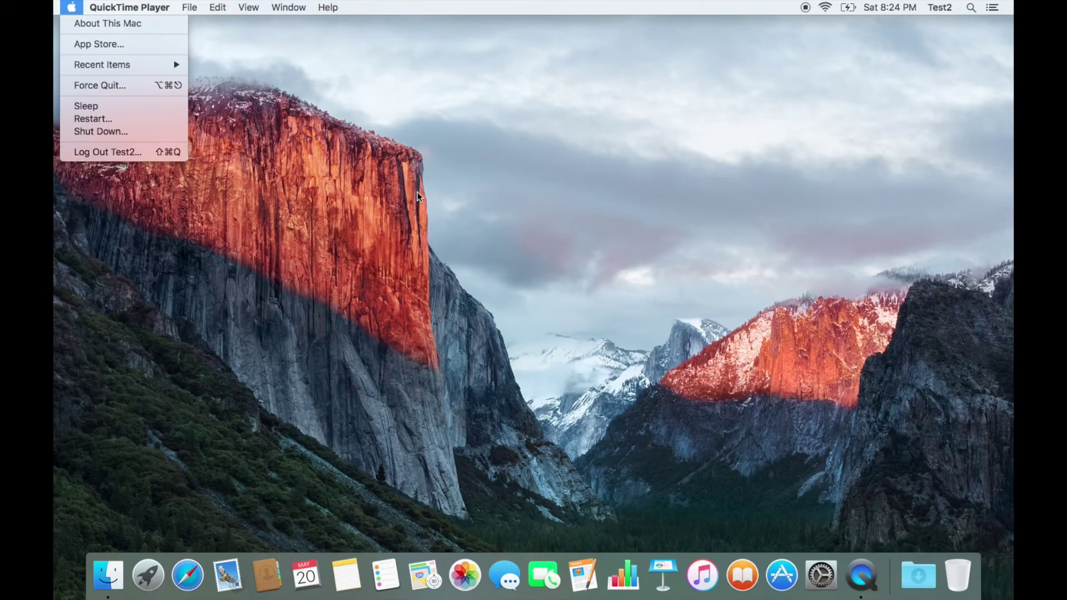
click(556, 161)
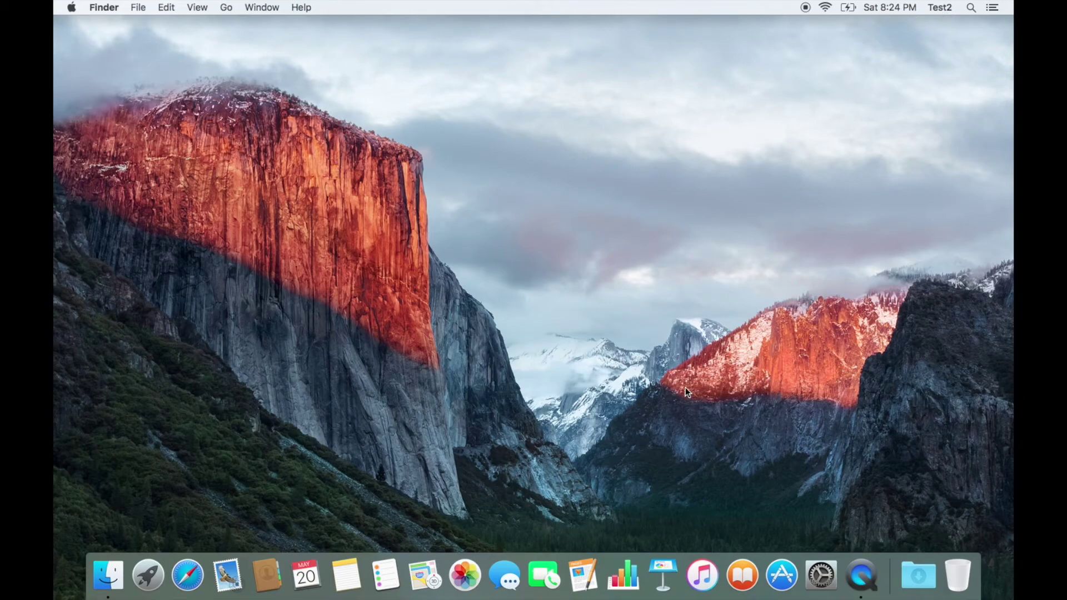
click(824, 7)
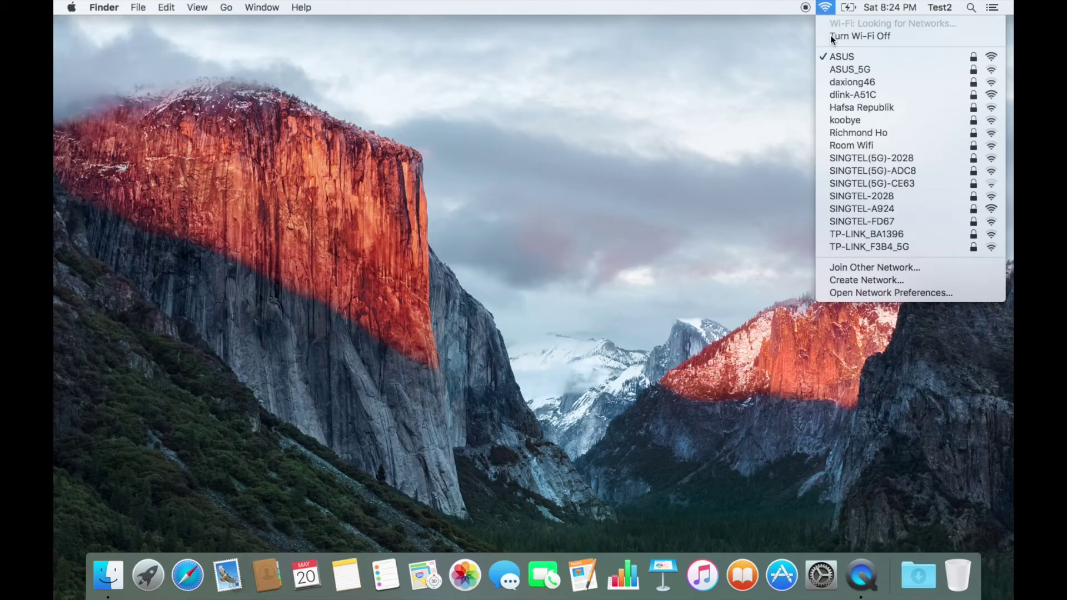
click(741, 100)
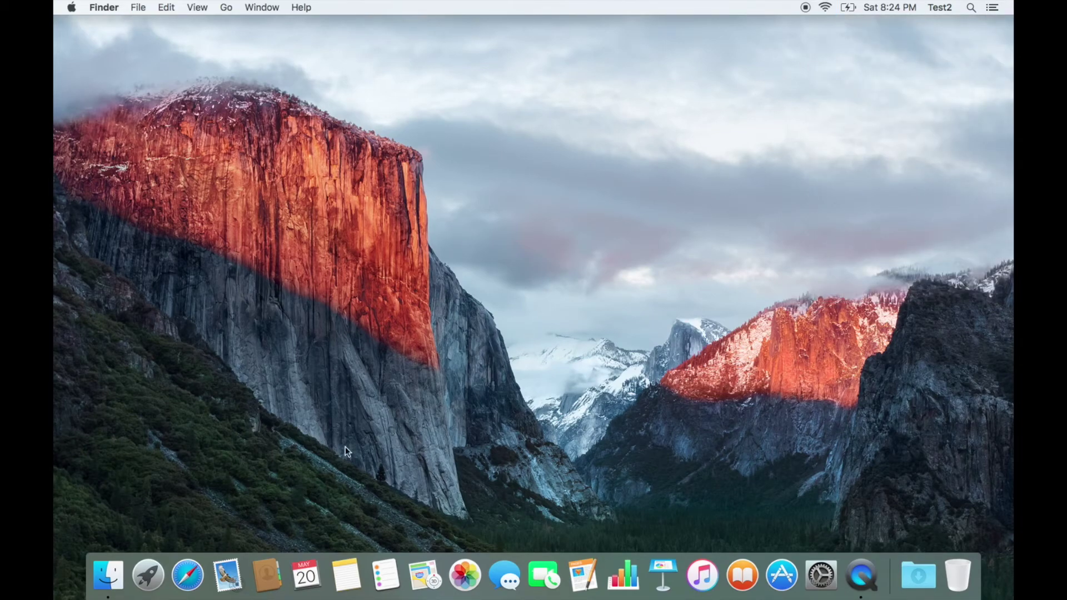
click(187, 578)
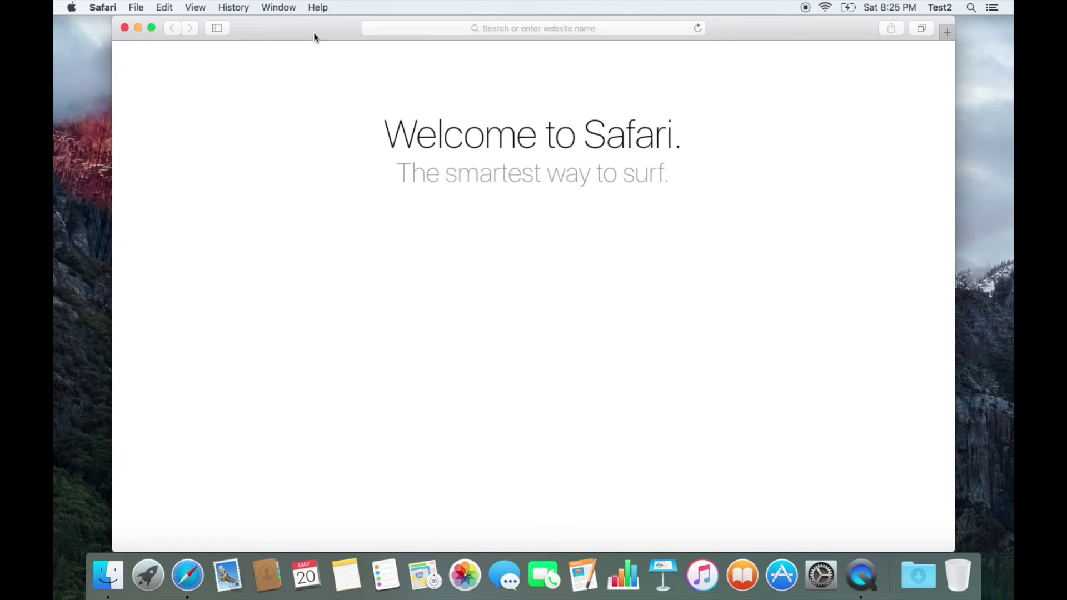
Load google.com.sg by typing 'go' and accepting the address-bar autofill.
mouse_move(314, 33)
mouse_down()
mouse_move(307, 59)
mouse_move(302, 41)
mouse_move(311, 44)
mouse_up()
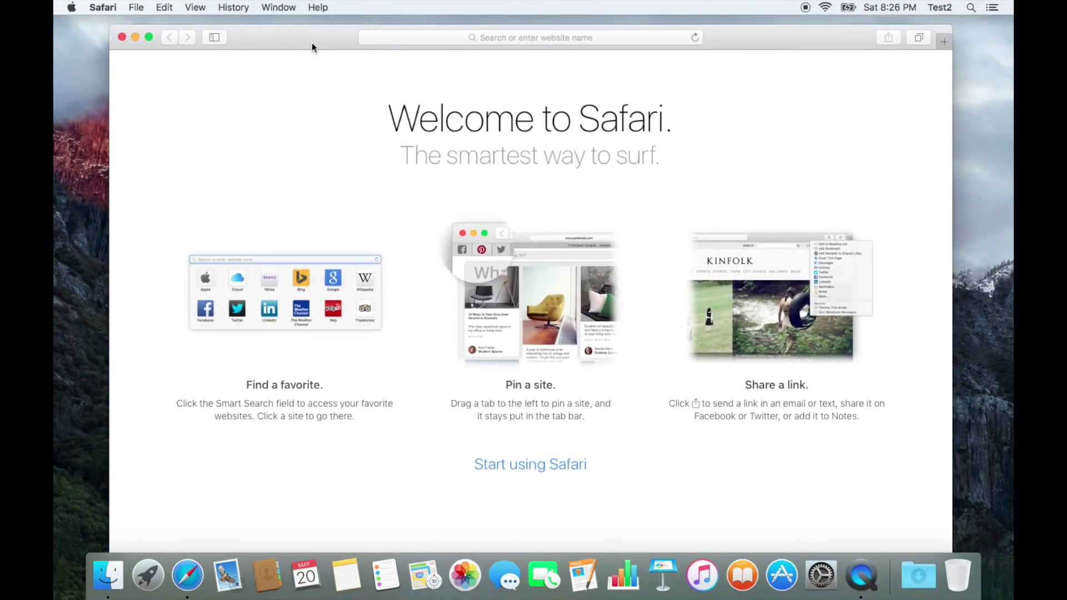
click(474, 38)
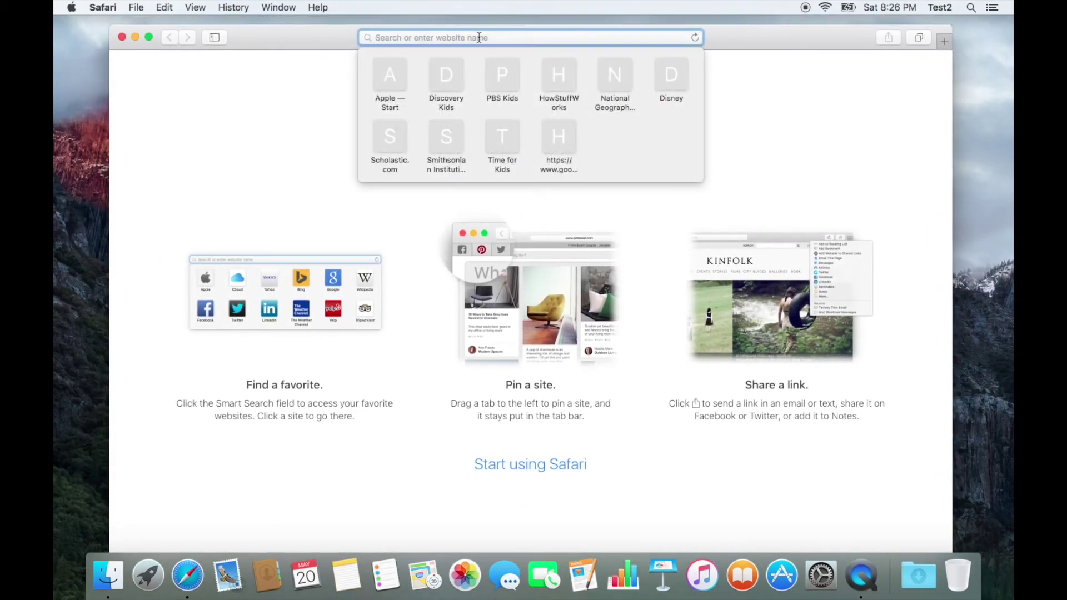
text(google.com.sg)
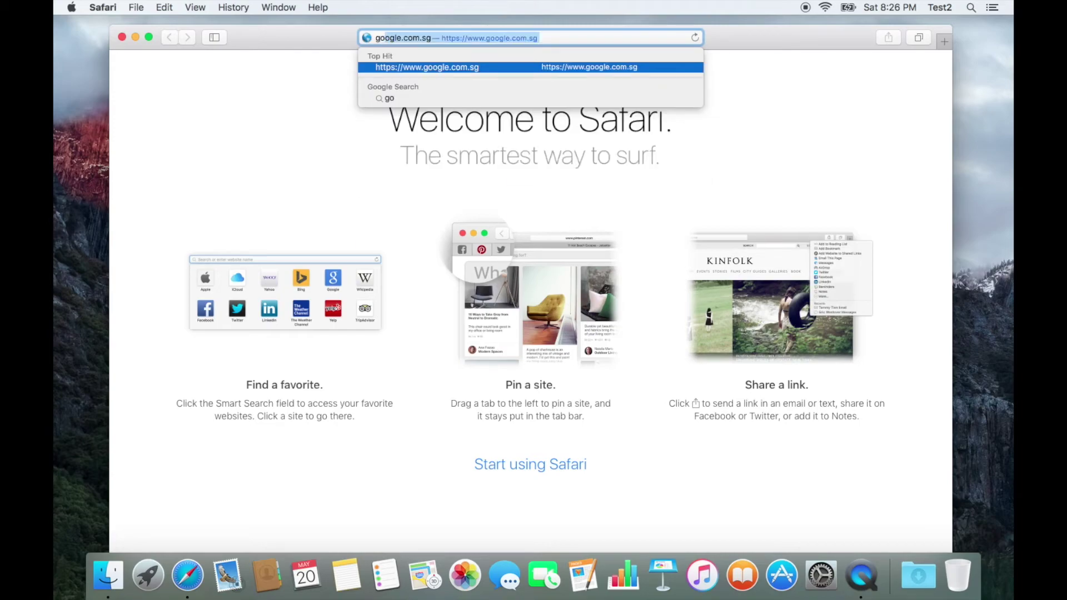
key(Return)
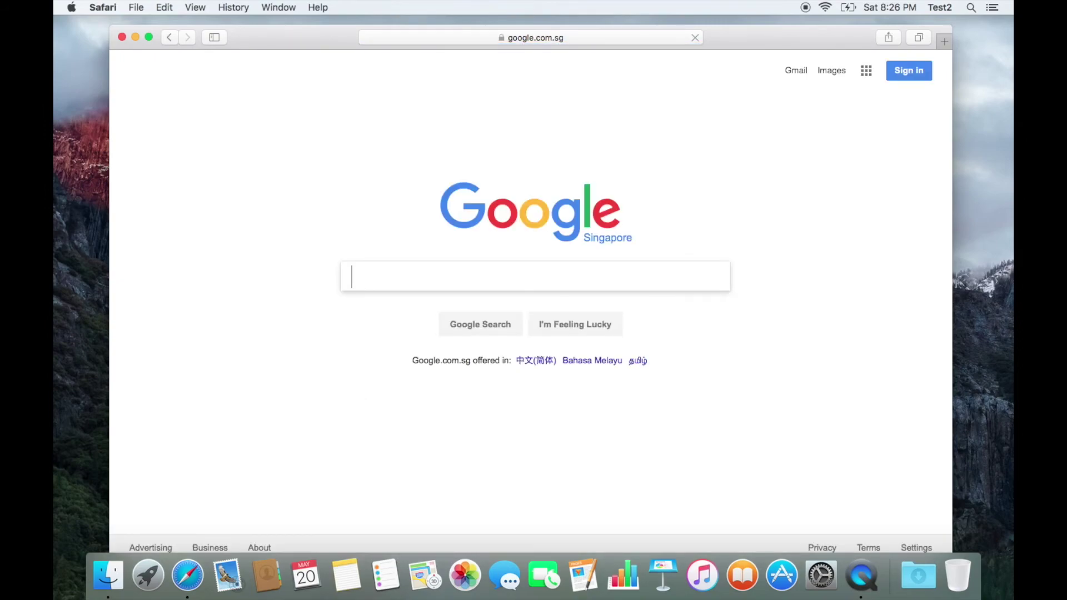
drag(776, 38, 763, 32)
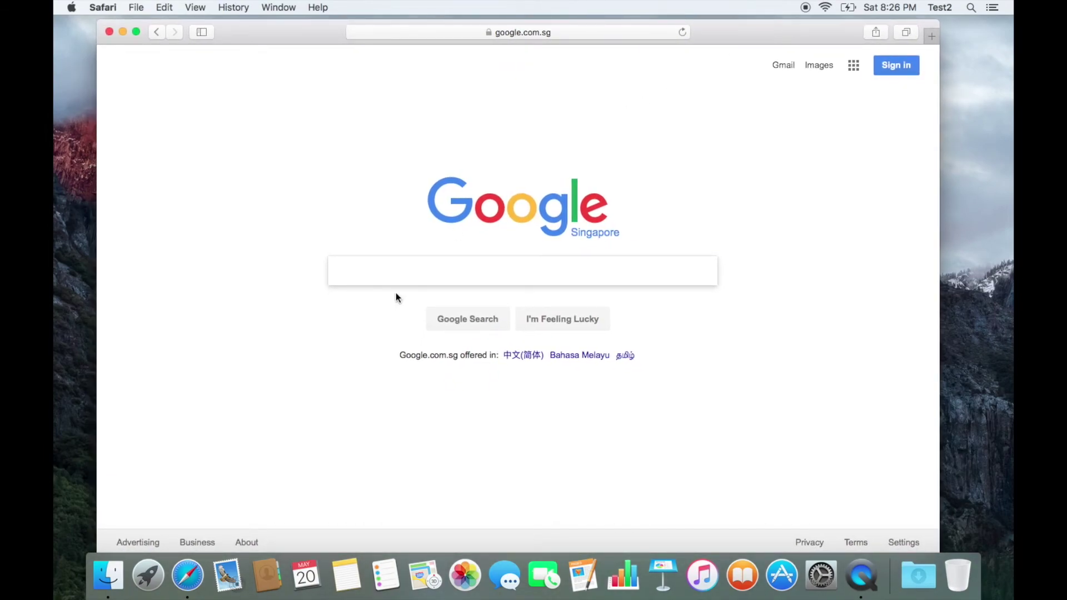
click(570, 34)
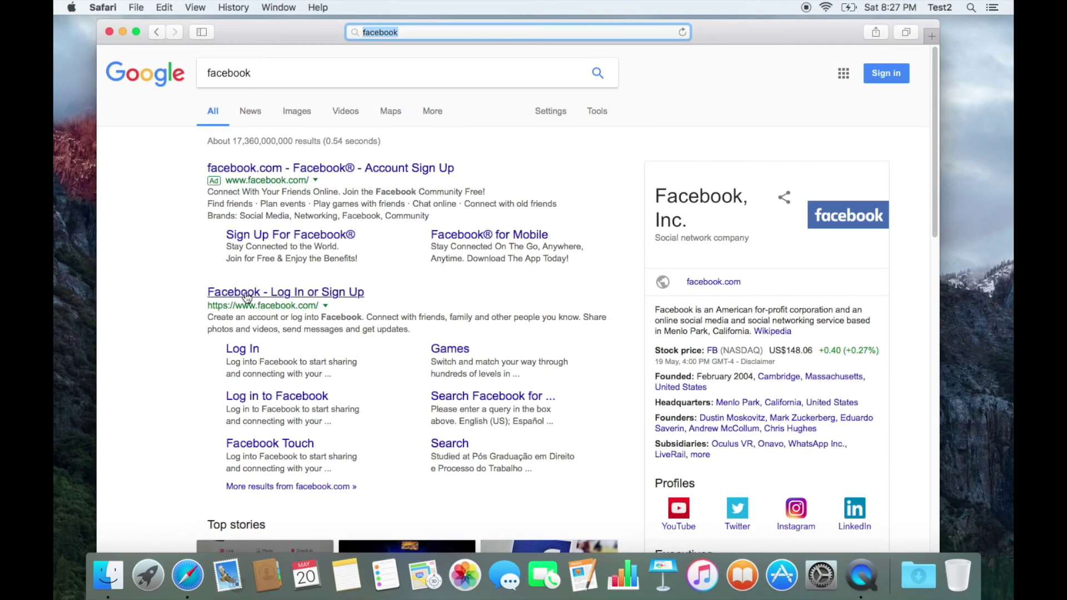
Open the 'Facebook - Log In or Sign Up' result and see the parental-controls block page.
click(245, 293)
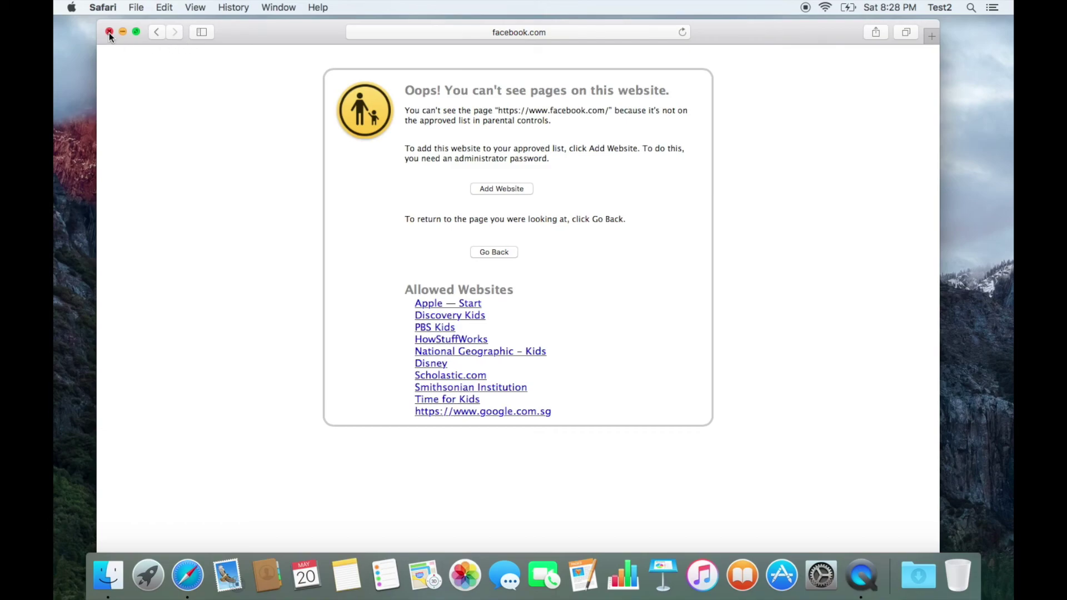
mouse_move(235, 34)
mouse_down()
mouse_move(235, 78)
mouse_move(241, 42)
mouse_up()
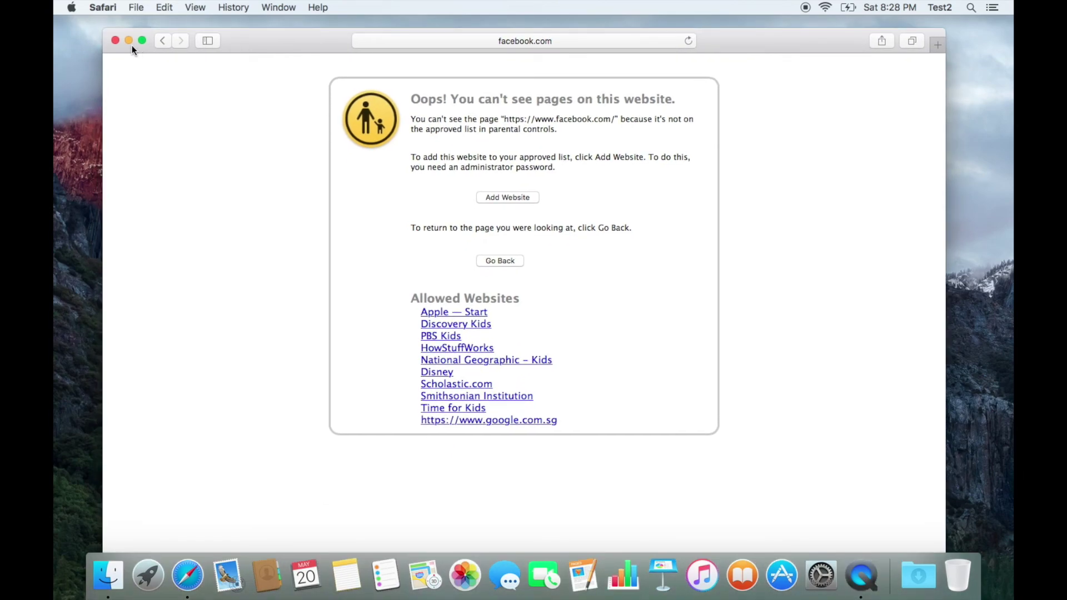